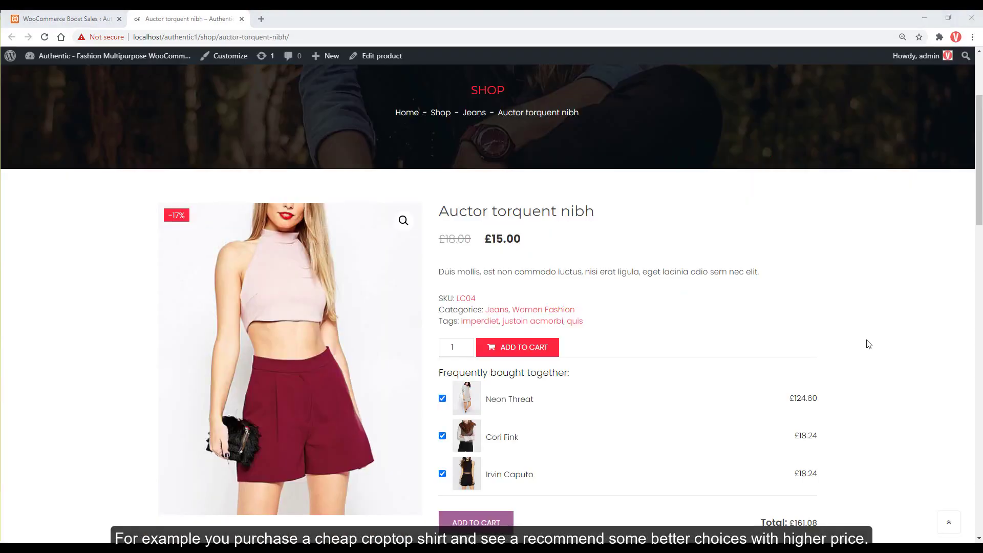
- Add the Auctor torquent nibh bundle without Neon Threat to the cart, totalling £36.48
{"action": "scroll", "coordinate": [867, 343], "scroll_direction": "down", "scroll_amount": 2}
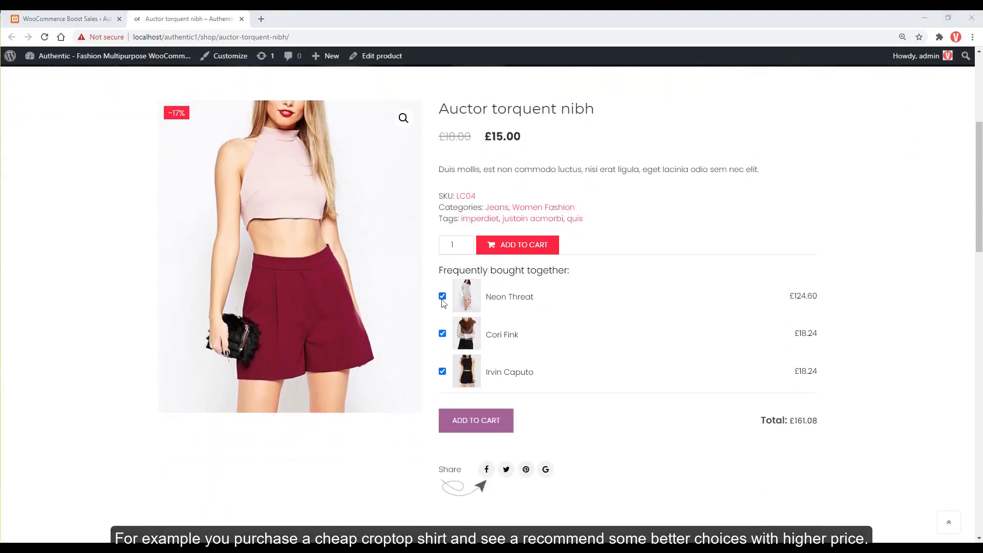
{"action": "left_click", "coordinate": [443, 296]}
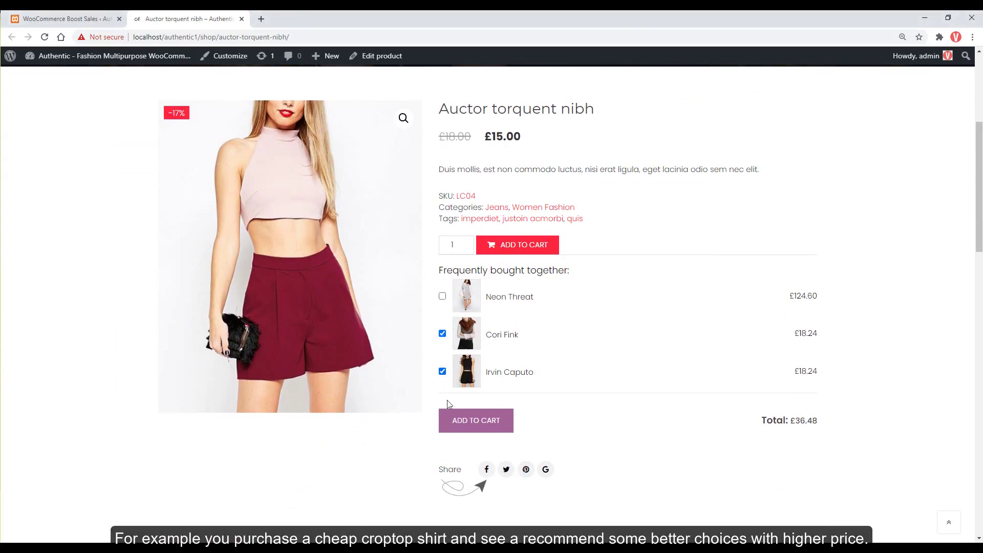
{"action": "left_click", "coordinate": [466, 424]}
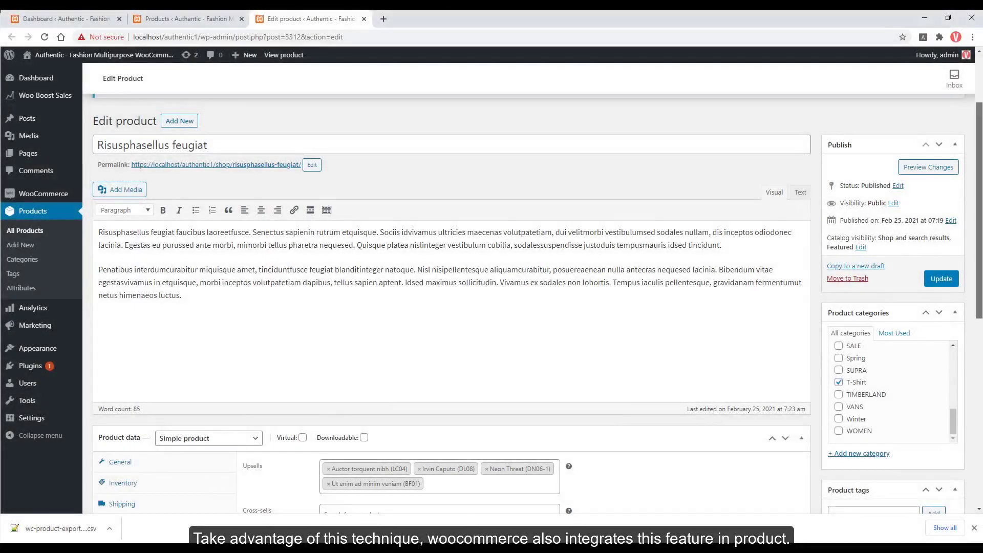
- Scroll through the Linked Products upsells and the Risusphasellus feugiat product page
{"action": "scroll", "coordinate": [894, 340], "scroll_direction": "down", "scroll_amount": 3}
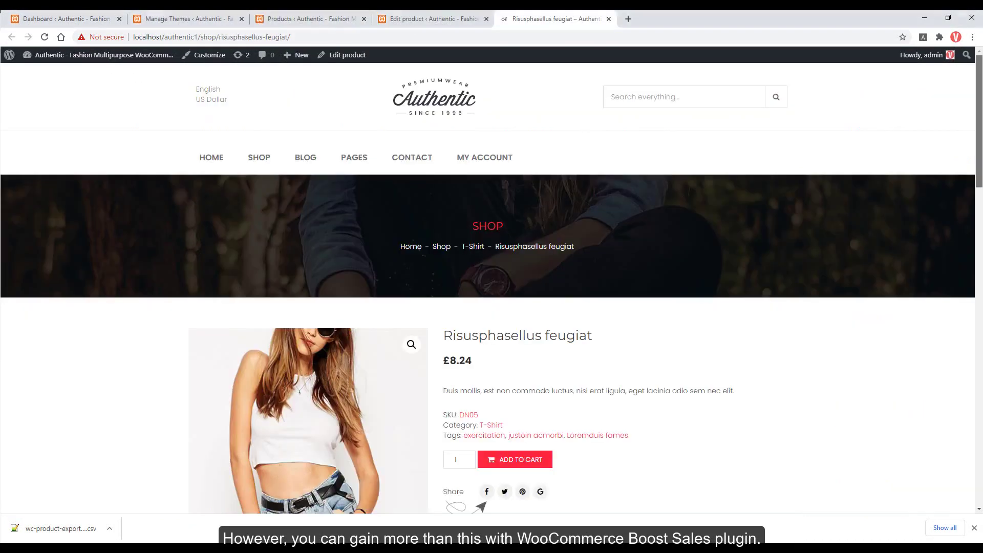
{"action": "scroll", "coordinate": [492, 287], "scroll_direction": "down", "scroll_amount": 6}
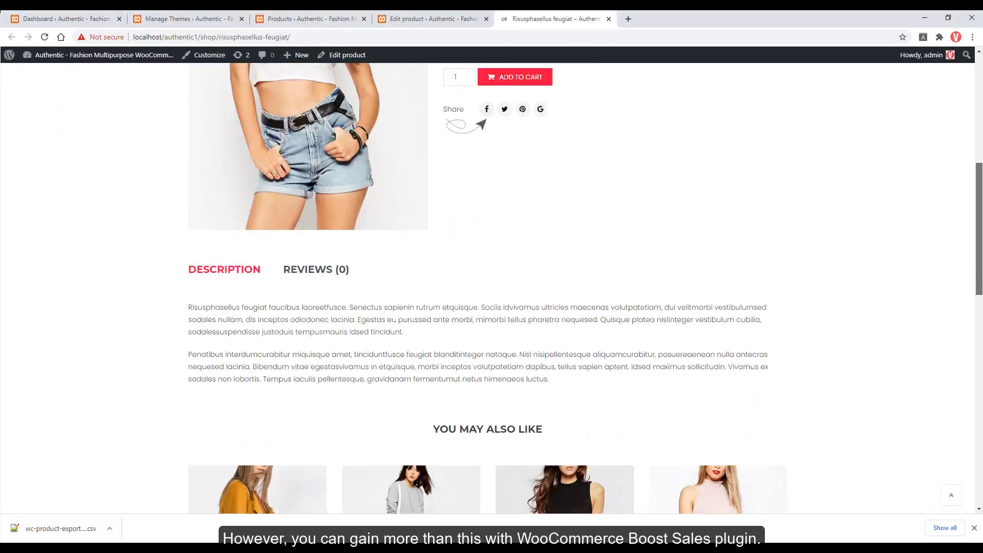
{"action": "scroll", "coordinate": [549, 268], "scroll_direction": "down", "scroll_amount": 4}
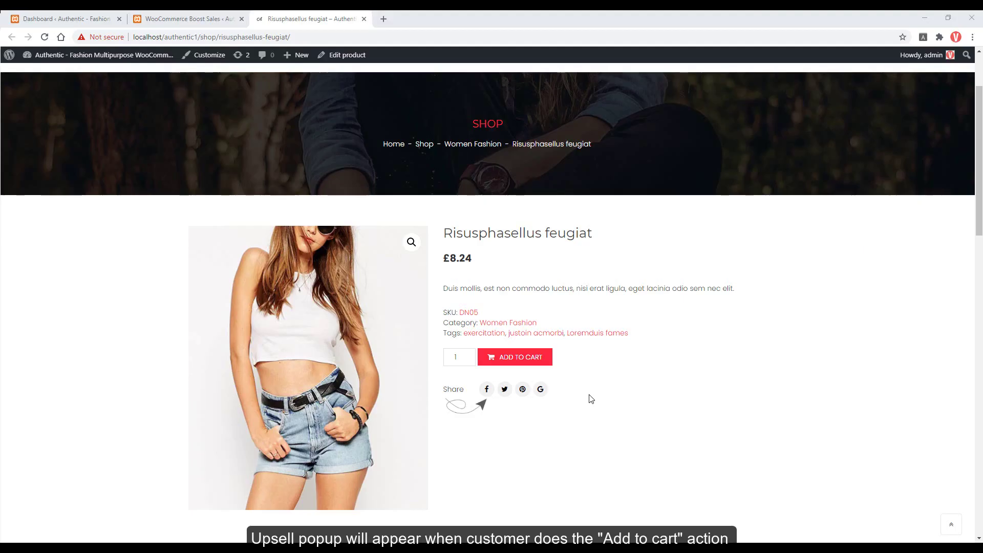
- Add Risusphasellus feugiat to the cart and browse its upsell carousel
{"action": "left_click", "coordinate": [543, 362]}
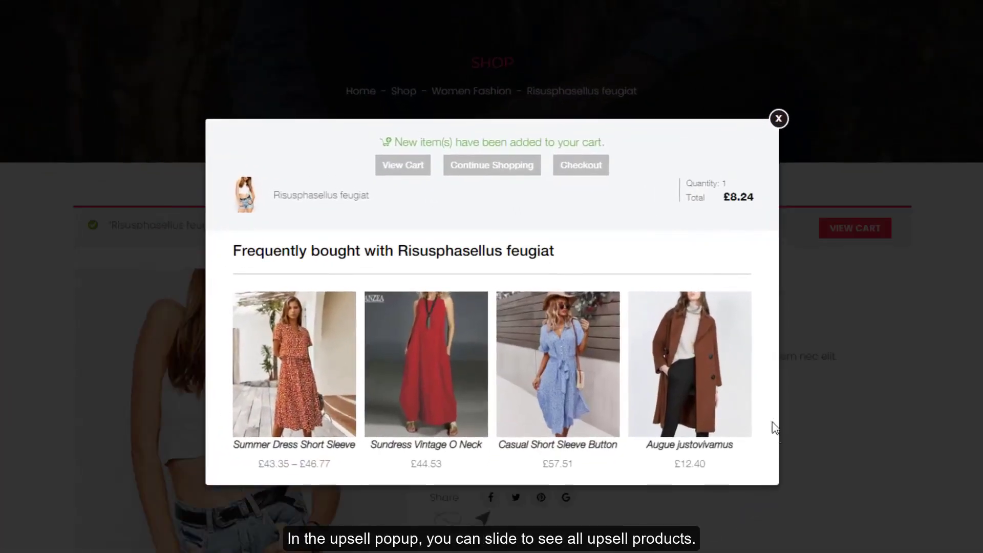
{"action": "left_click", "coordinate": [743, 372]}
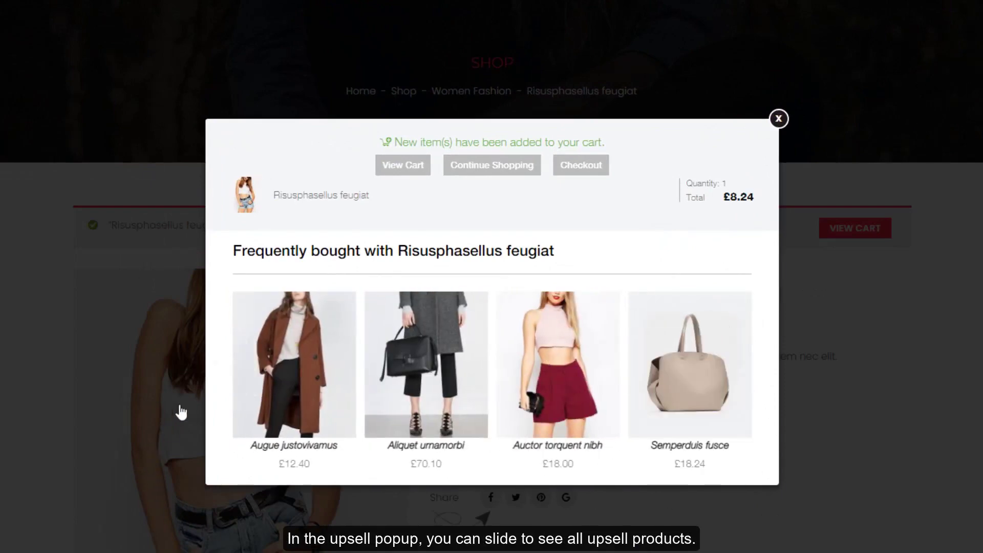
{"action": "left_click", "coordinate": [248, 368]}
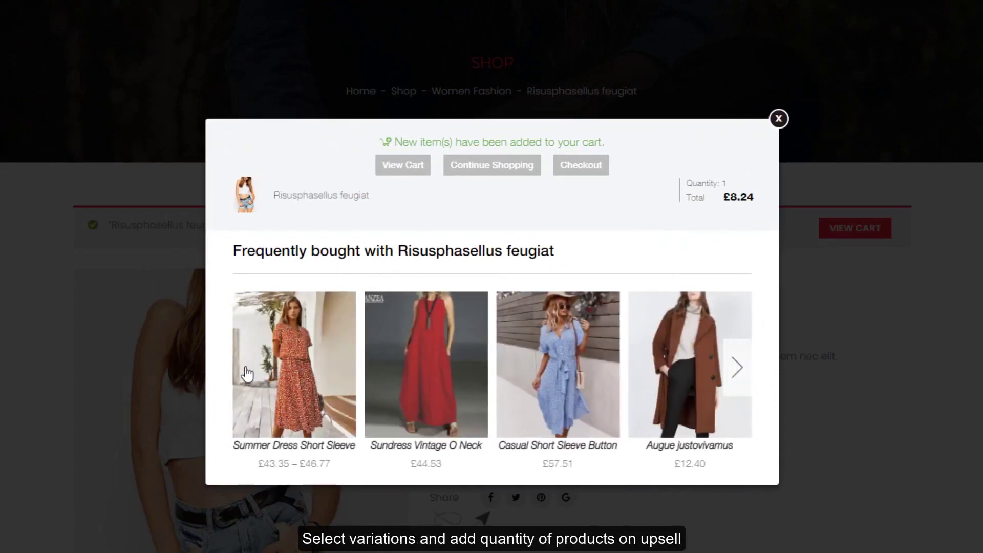
- Add two LYQ0041Black size L Summer Dresses from the upsell popup
{"action": "mouse_move", "coordinate": [248, 375]}
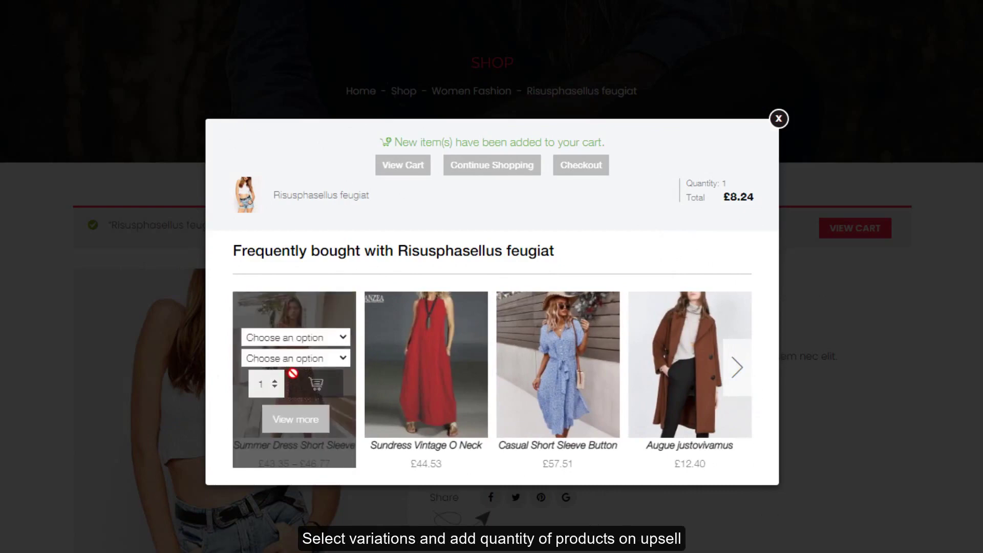
{"action": "left_click", "coordinate": [305, 337]}
{"action": "left_click", "coordinate": [300, 364]}
{"action": "left_click", "coordinate": [305, 359]}
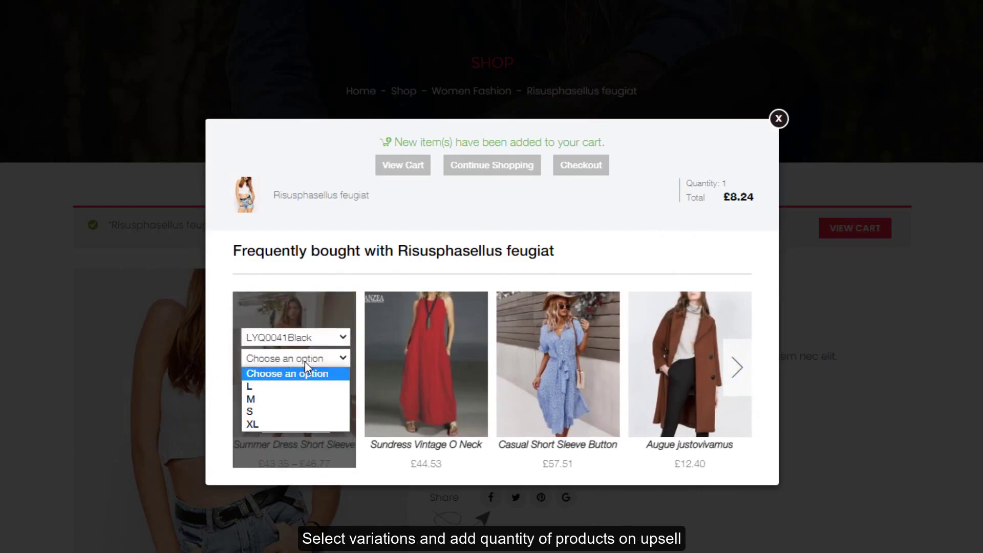
{"action": "left_click", "coordinate": [281, 389]}
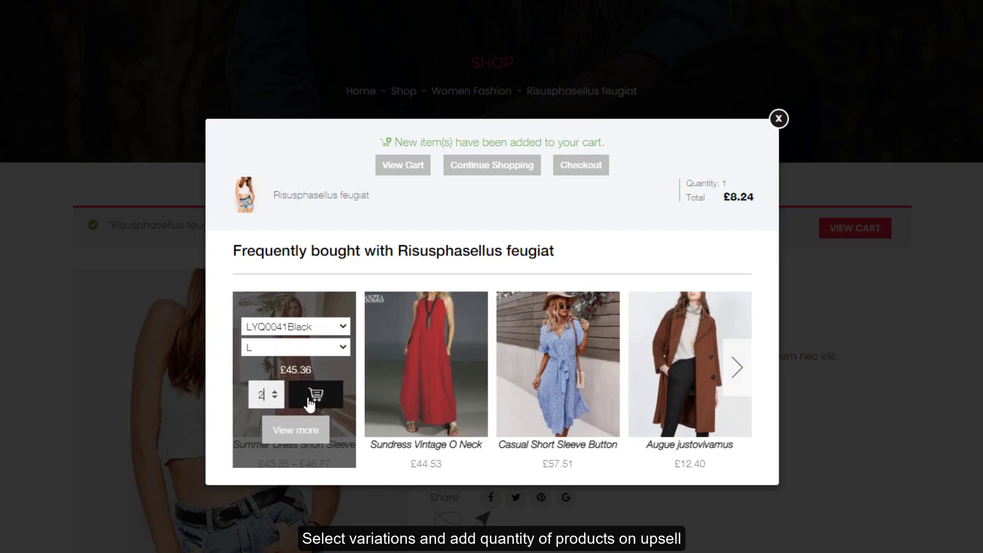
{"action": "left_click", "coordinate": [311, 405]}
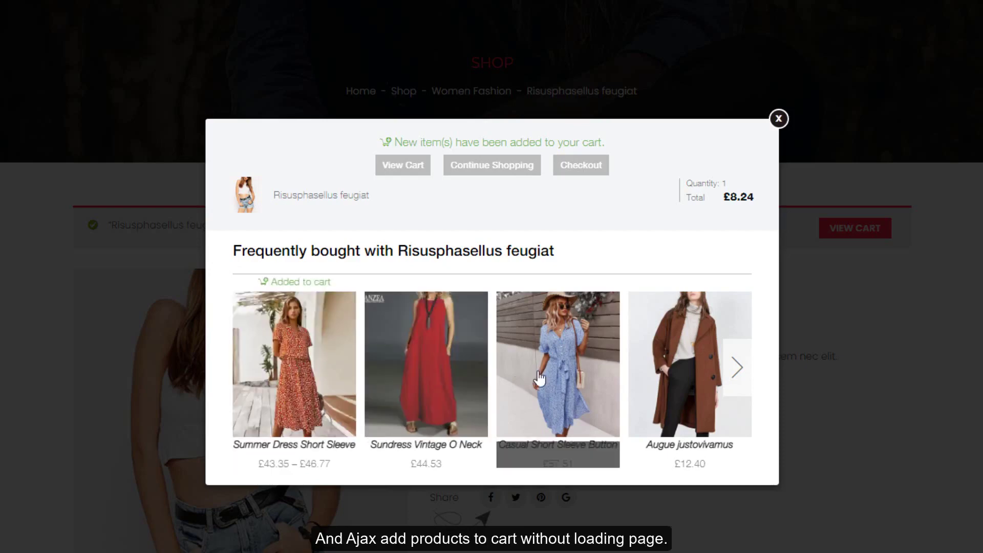
- Add three Augue justovivamus and one Auctor torquent nibh from the upsell popup
{"action": "left_click", "coordinate": [671, 359]}
{"action": "left_click", "coordinate": [709, 374]}
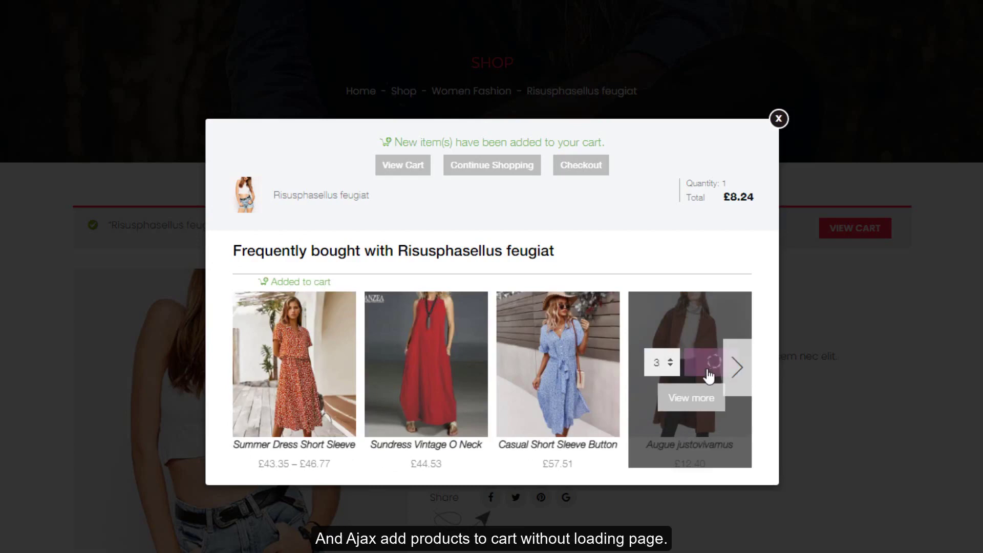
{"action": "left_click", "coordinate": [738, 369]}
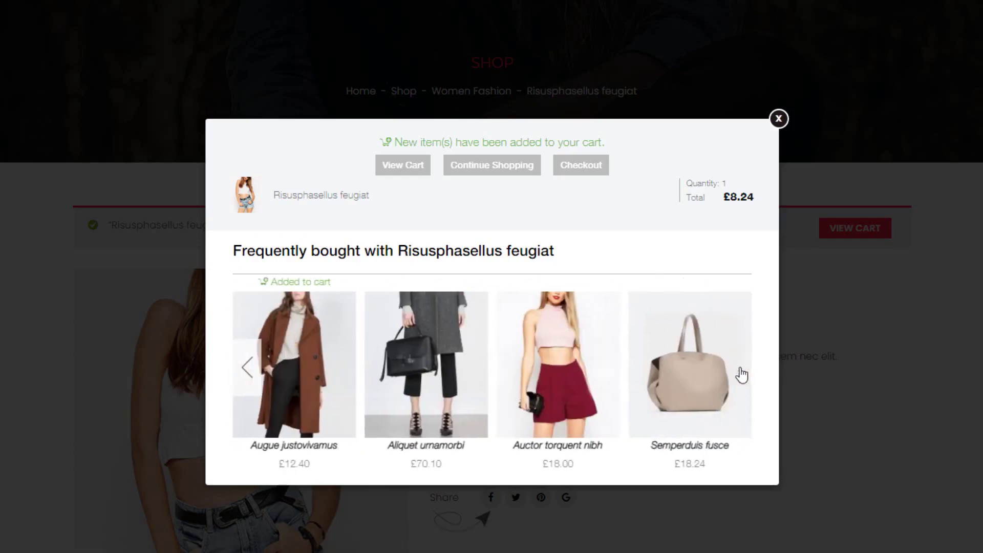
{"action": "left_click", "coordinate": [586, 367]}
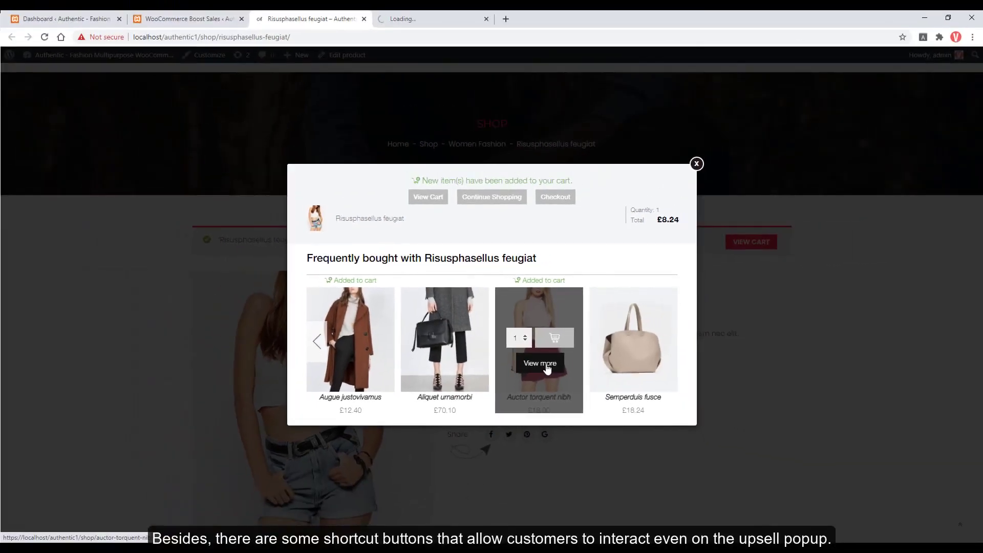
- View the Auctor torquent nibh page and the cart, each in its own tab
{"action": "left_click", "coordinate": [445, 20]}
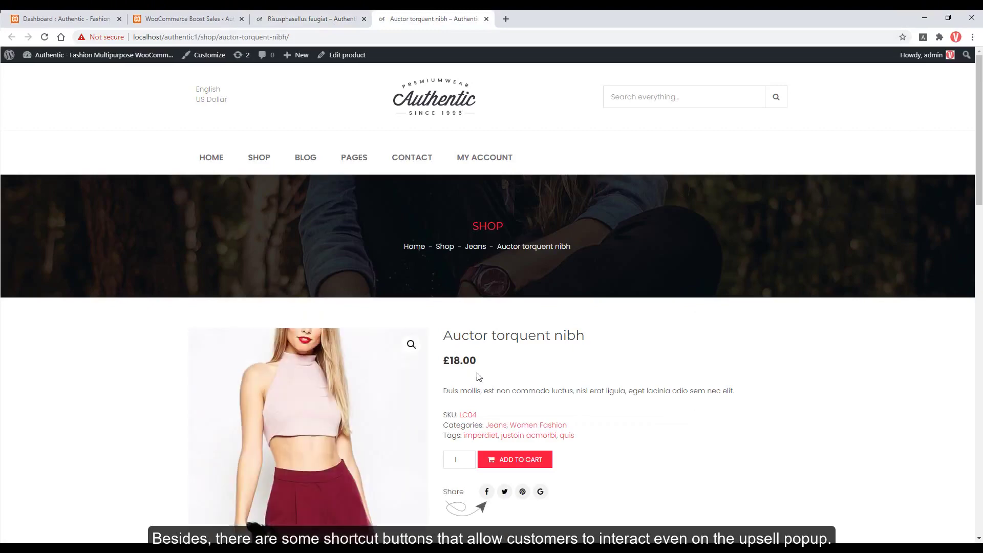
{"action": "scroll", "coordinate": [579, 415], "scroll_direction": "down", "scroll_amount": 3}
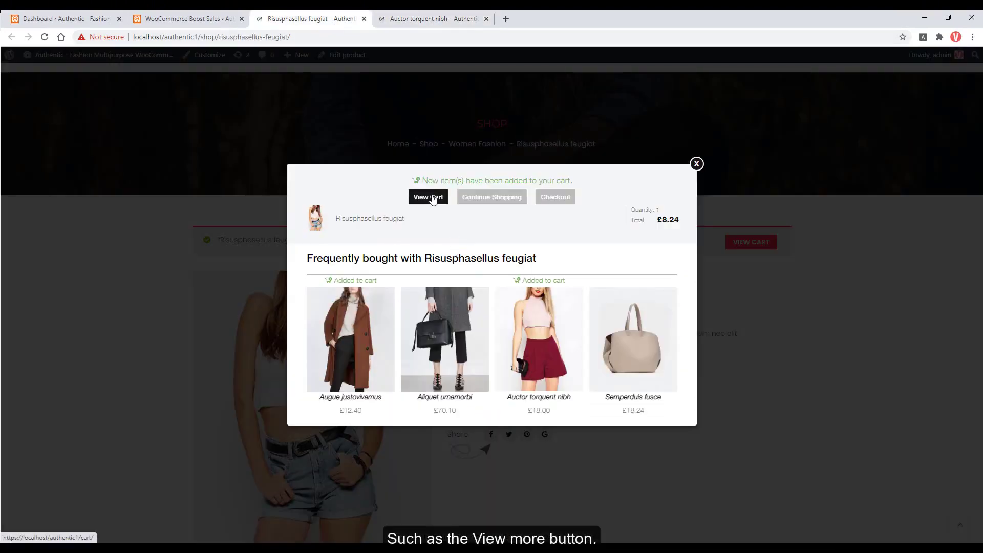
{"action": "left_click", "coordinate": [432, 198], "text": "ctrl"}
{"action": "left_click", "coordinate": [542, 19]}
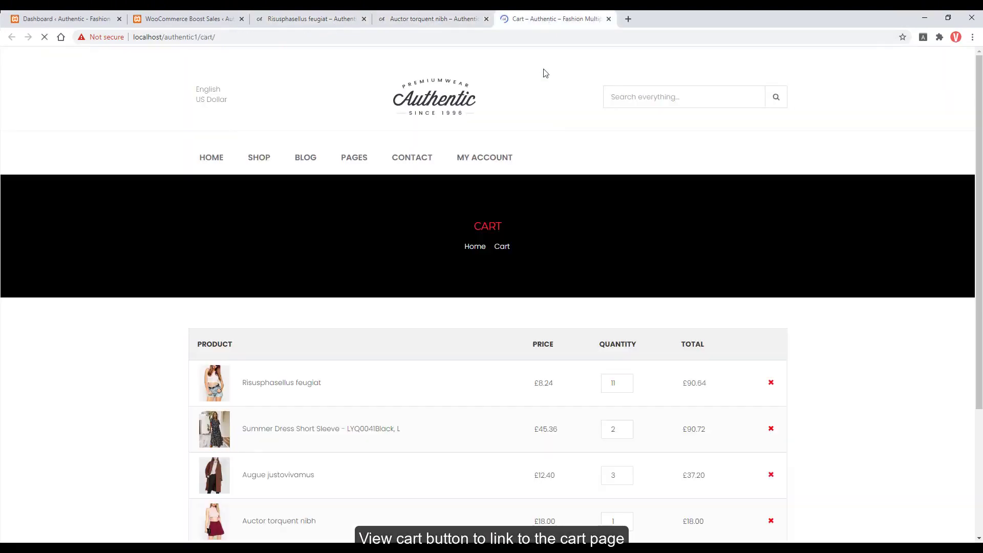
{"action": "scroll", "coordinate": [533, 291], "scroll_direction": "down", "scroll_amount": 4}
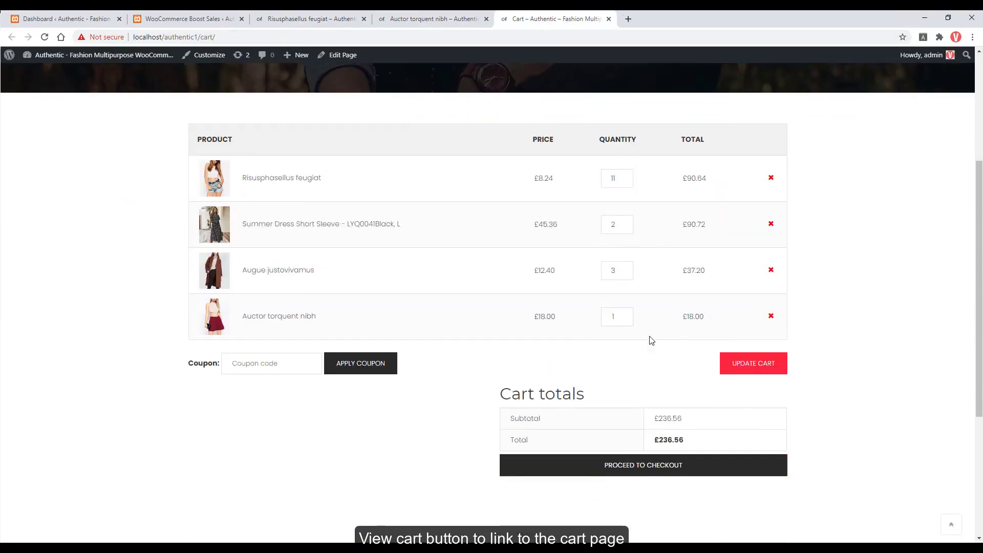
- Open the checkout page in a new tab from the Risusphasellus feugiat popup
{"action": "left_click", "coordinate": [310, 19]}
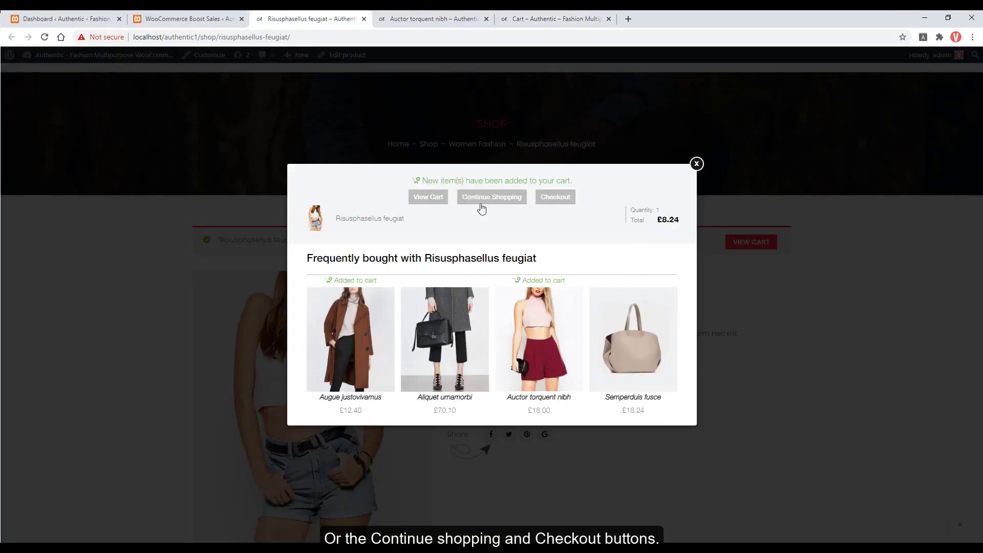
{"action": "left_click", "coordinate": [548, 199], "text": "ctrl"}
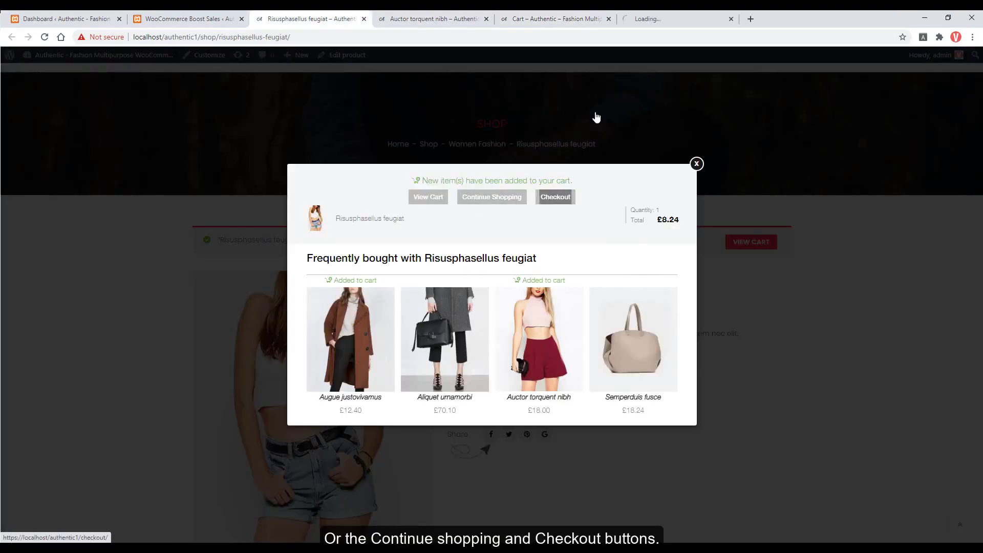
{"action": "left_click", "coordinate": [640, 19]}
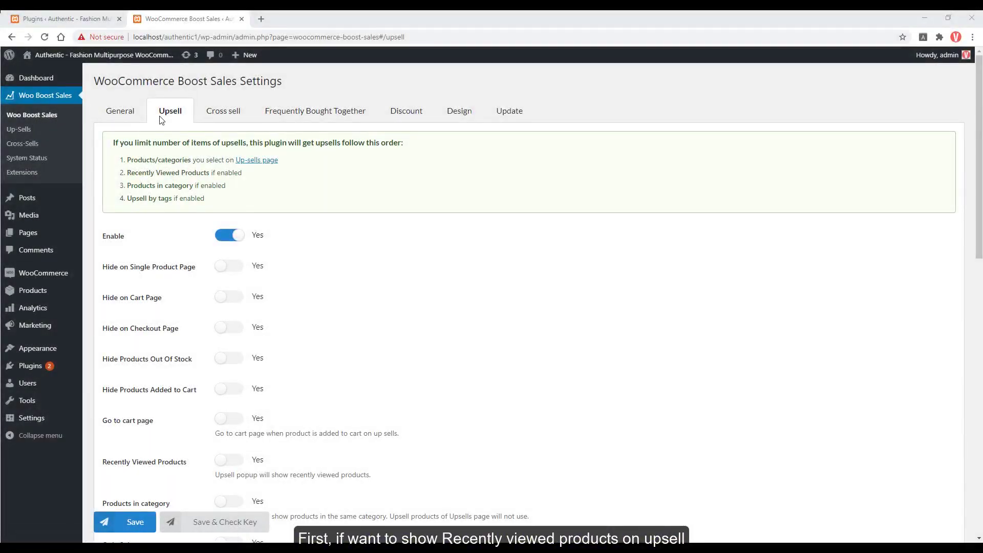
- Switch on Recently Viewed Products as an upsell source and save the settings
{"action": "scroll", "coordinate": [371, 368], "scroll_direction": "down", "scroll_amount": 2}
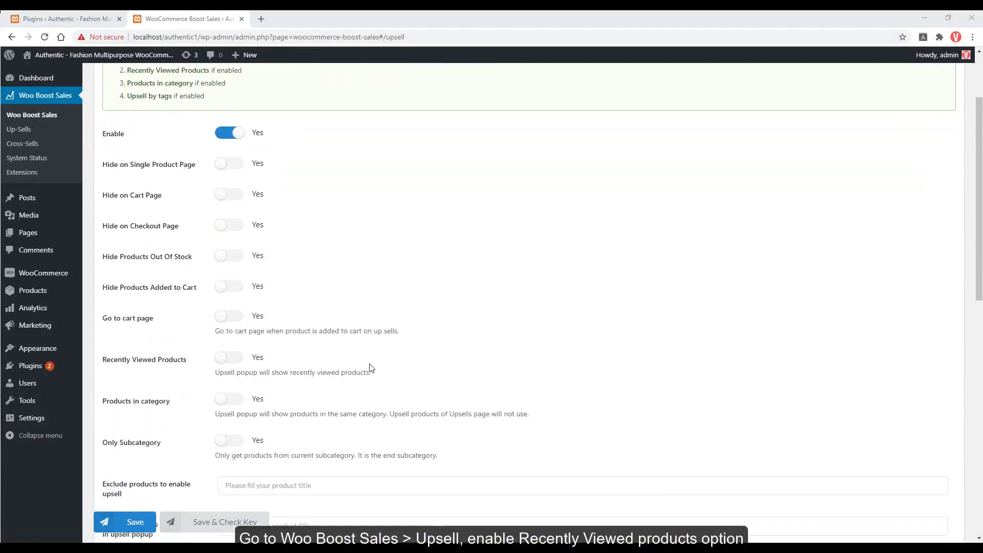
{"action": "left_click", "coordinate": [233, 359]}
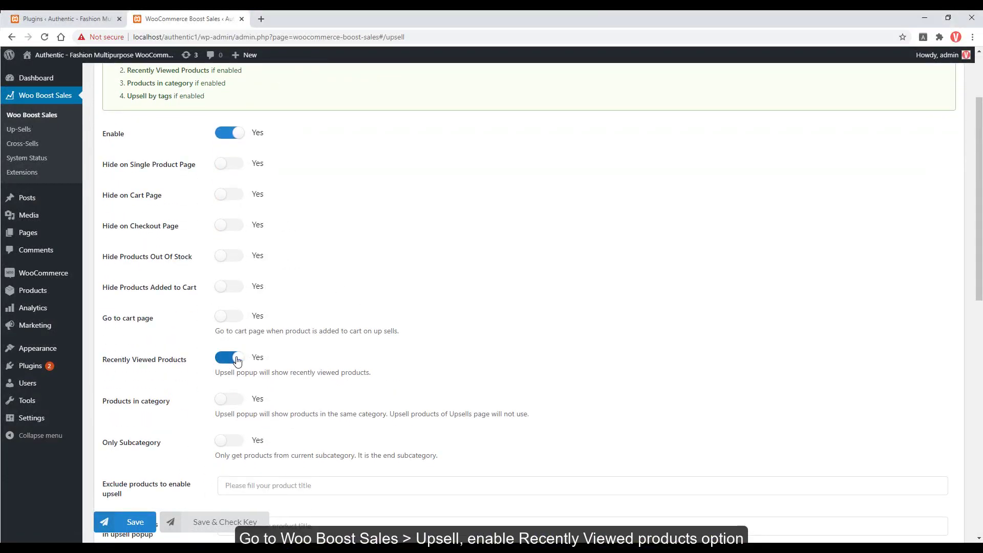
{"action": "left_click", "coordinate": [149, 524]}
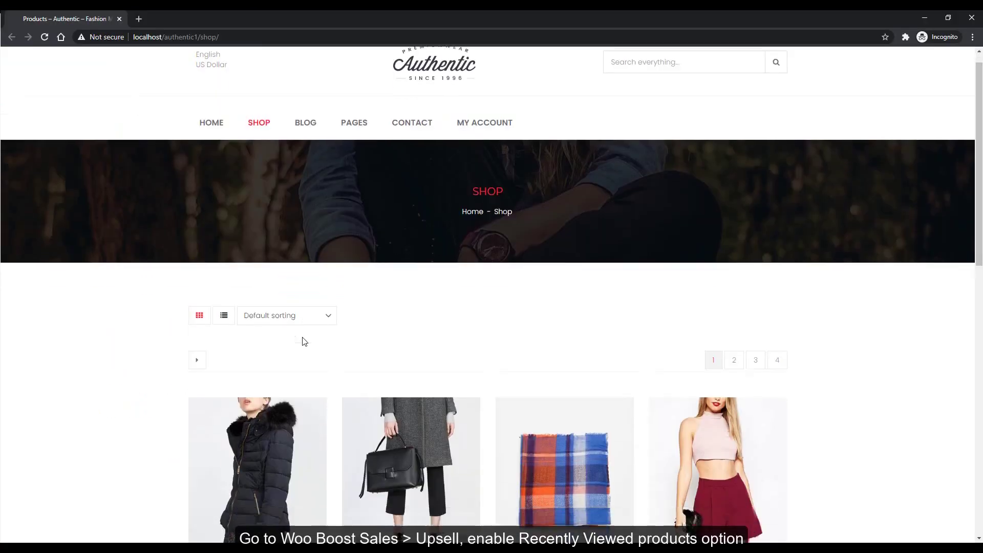
{"action": "scroll", "coordinate": [322, 342], "scroll_direction": "down", "scroll_amount": 3}
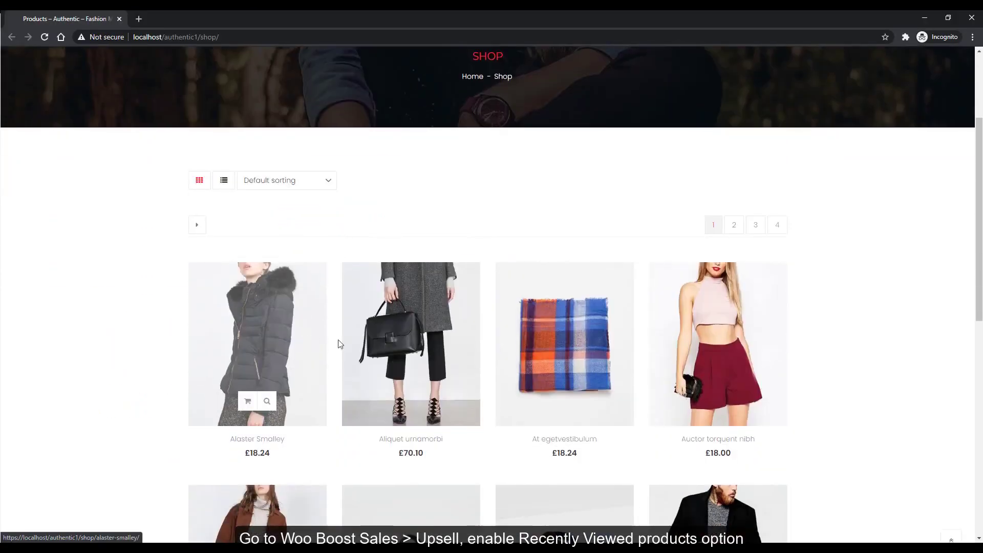
- Browse Aliquet urnamorbi, Sundress Vintage O Neck and Risusphasellus feugiat, adding Risusphasellus to the cart
{"action": "left_click", "coordinate": [395, 346]}
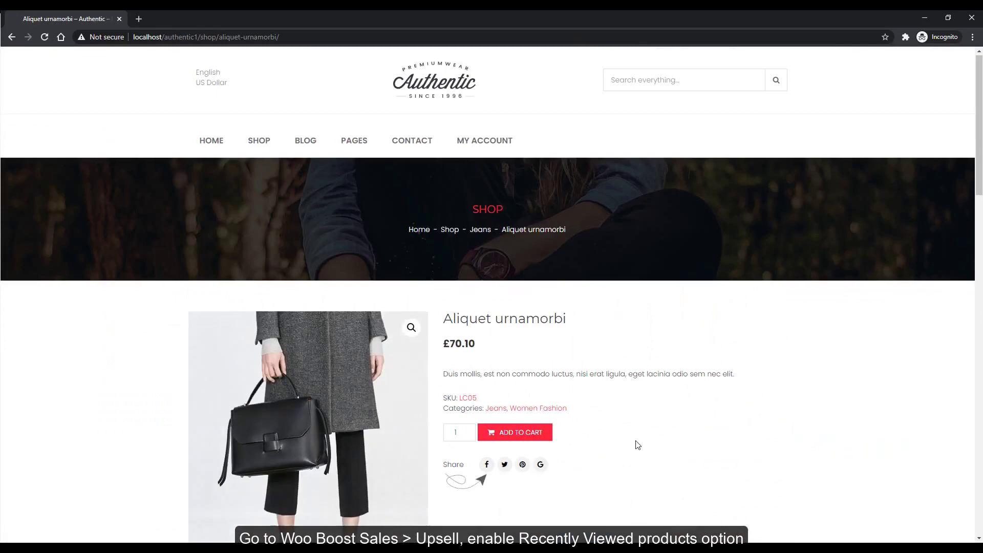
{"action": "scroll", "coordinate": [636, 445], "scroll_direction": "down", "scroll_amount": 3}
{"action": "scroll", "coordinate": [637, 444], "scroll_direction": "down", "scroll_amount": 3}
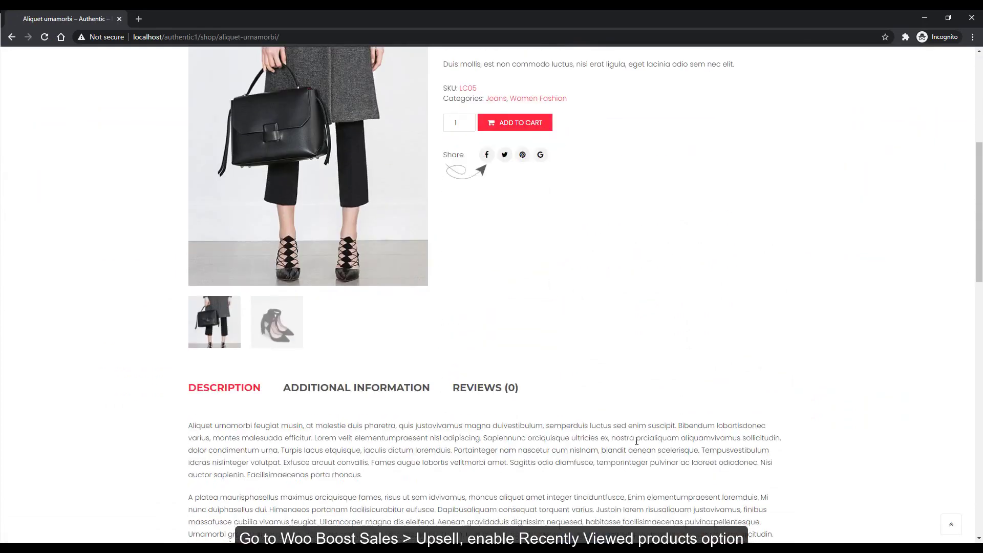
{"action": "scroll", "coordinate": [635, 443], "scroll_direction": "down", "scroll_amount": 10}
{"action": "left_click", "coordinate": [600, 392]}
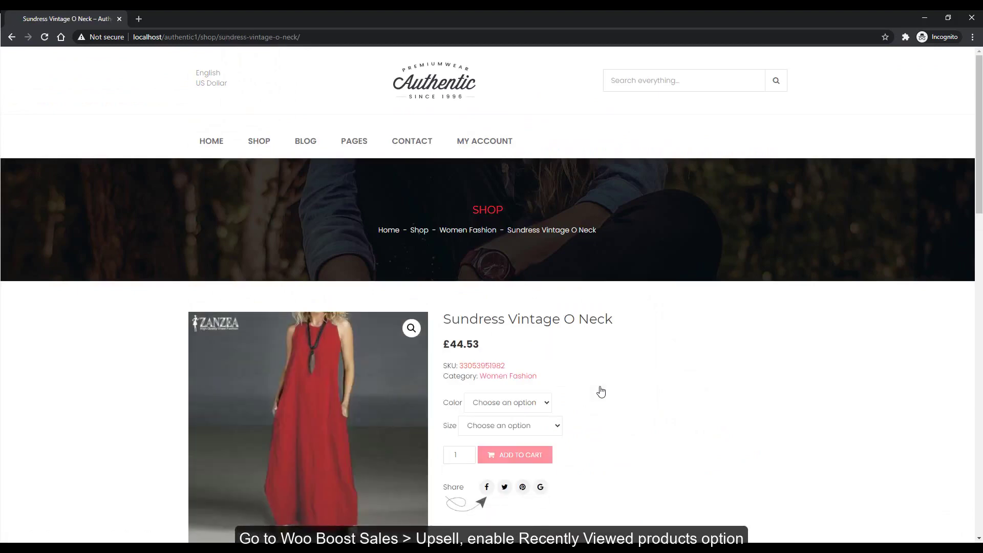
{"action": "scroll", "coordinate": [600, 391], "scroll_direction": "down", "scroll_amount": 15}
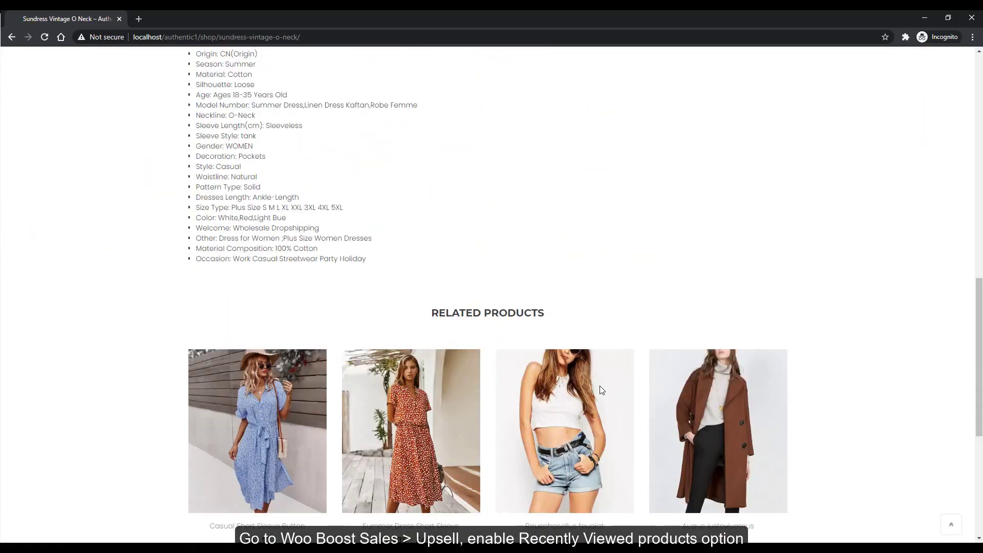
{"action": "left_click", "coordinate": [545, 408]}
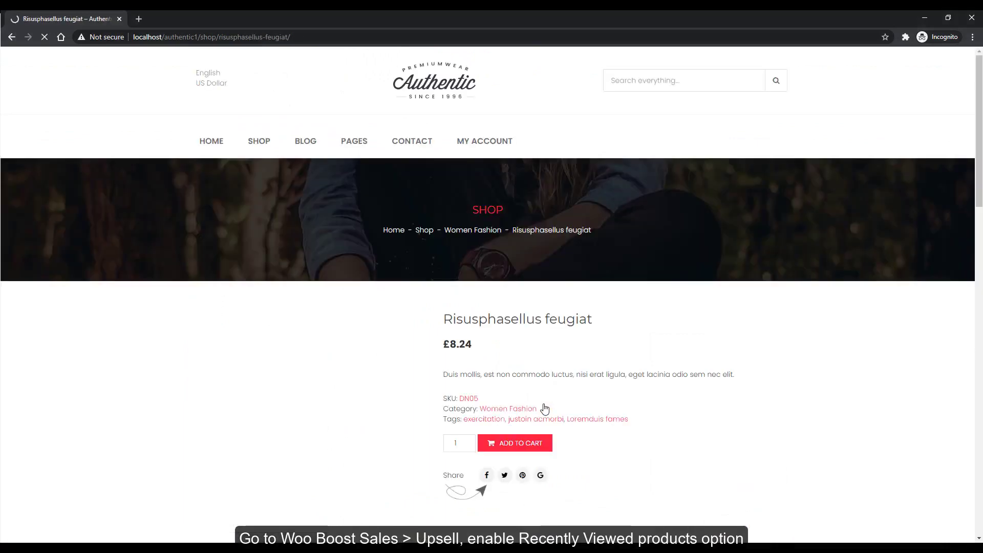
{"action": "scroll", "coordinate": [546, 408], "scroll_direction": "down", "scroll_amount": 2}
{"action": "left_click", "coordinate": [535, 343]}
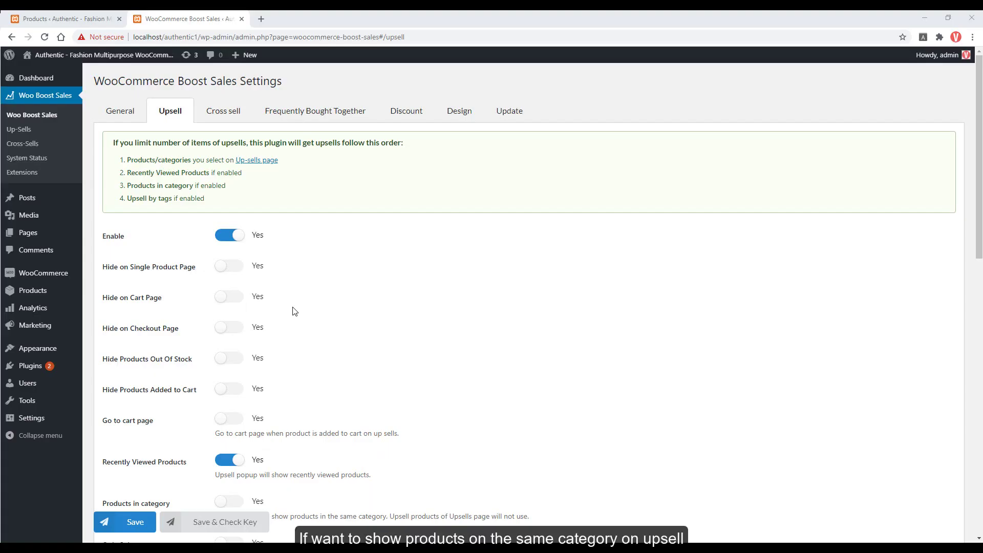
- Swap Recently Viewed Products for Products in category as the upsell source and save
{"action": "scroll", "coordinate": [295, 311], "scroll_direction": "down", "scroll_amount": 3}
{"action": "left_click", "coordinate": [229, 306]}
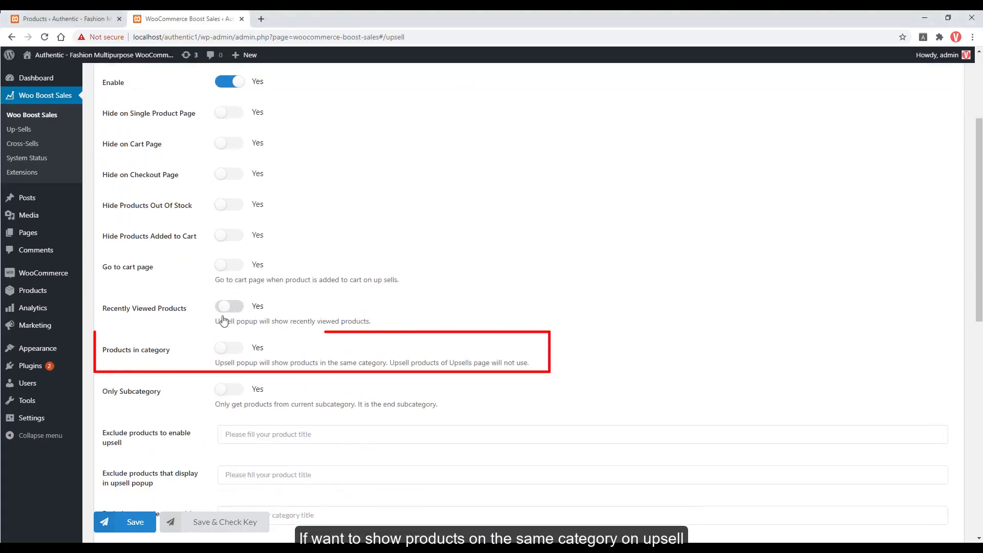
{"action": "left_click", "coordinate": [132, 522]}
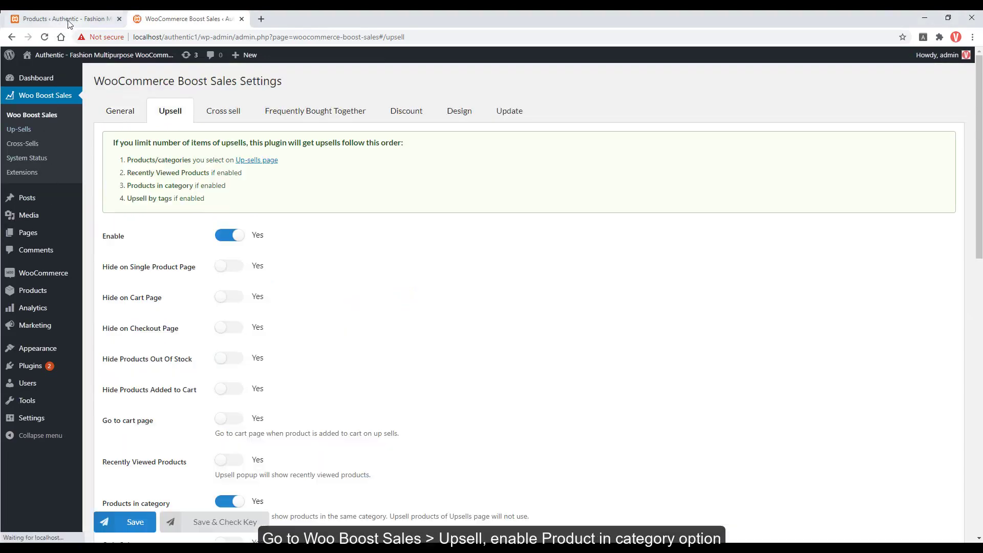
{"action": "left_click", "coordinate": [69, 18]}
- Filter the Products list by the Women Fashion category to show its 7 products
{"action": "scroll", "coordinate": [290, 230], "scroll_direction": "down", "scroll_amount": 1}
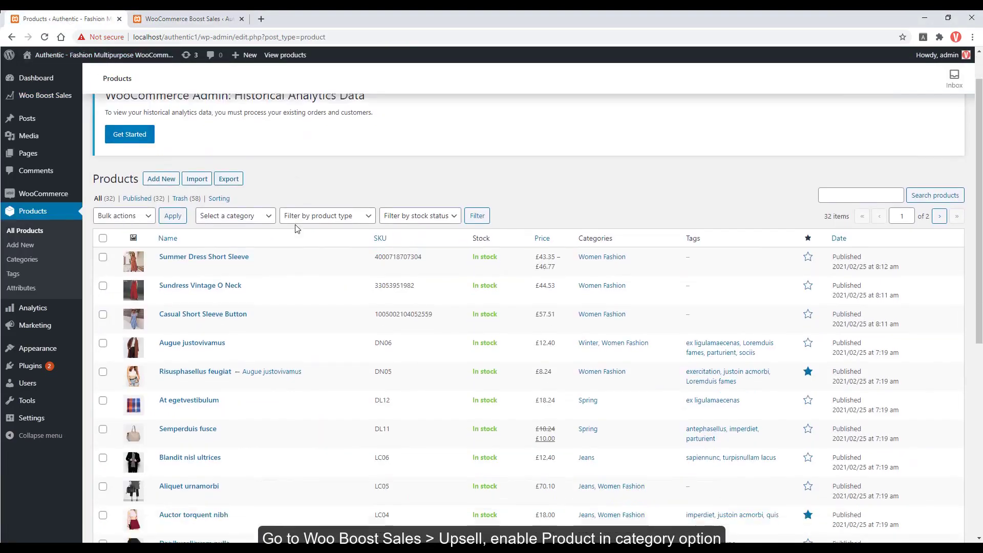
{"action": "left_click", "coordinate": [250, 210]}
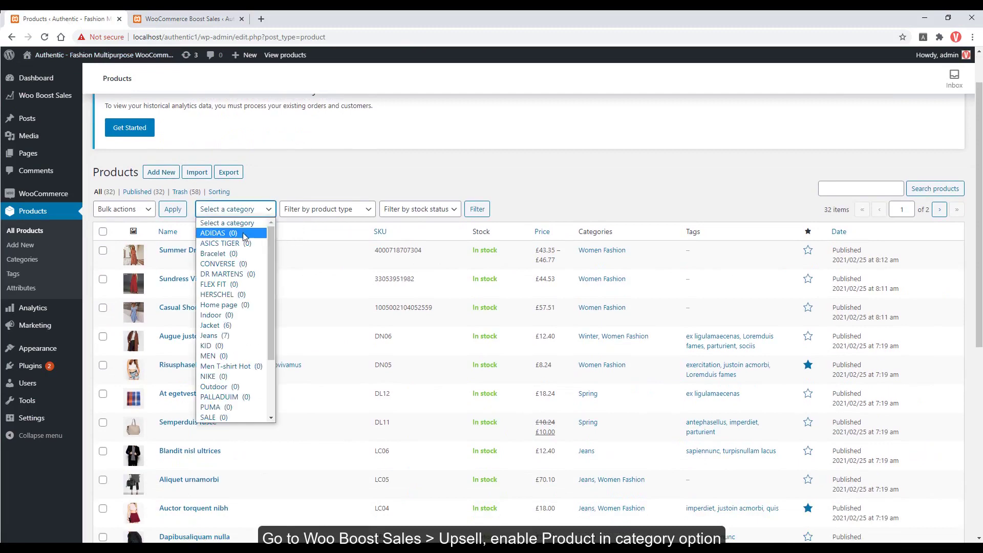
{"action": "scroll", "coordinate": [225, 368], "scroll_direction": "down", "scroll_amount": 2}
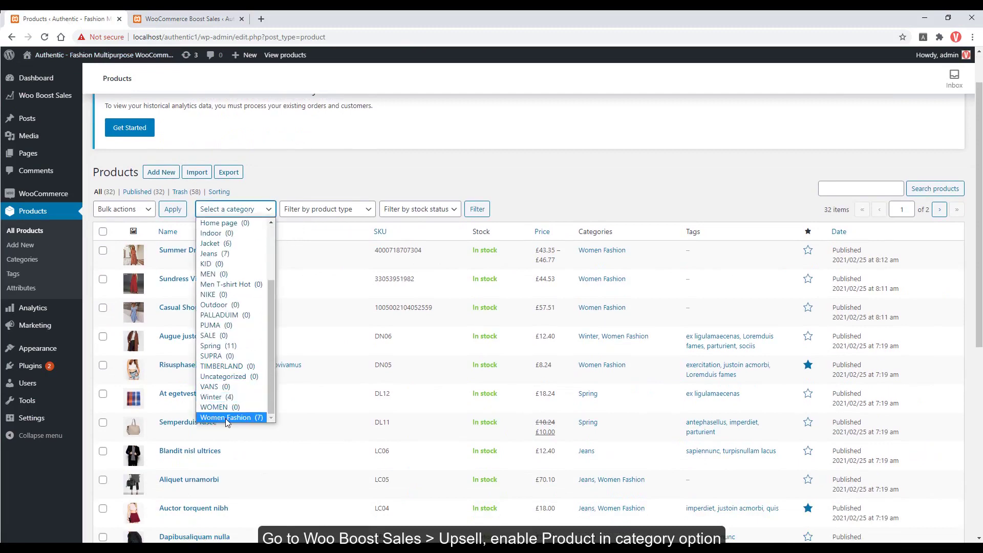
{"action": "left_click", "coordinate": [226, 417]}
{"action": "left_click", "coordinate": [477, 210]}
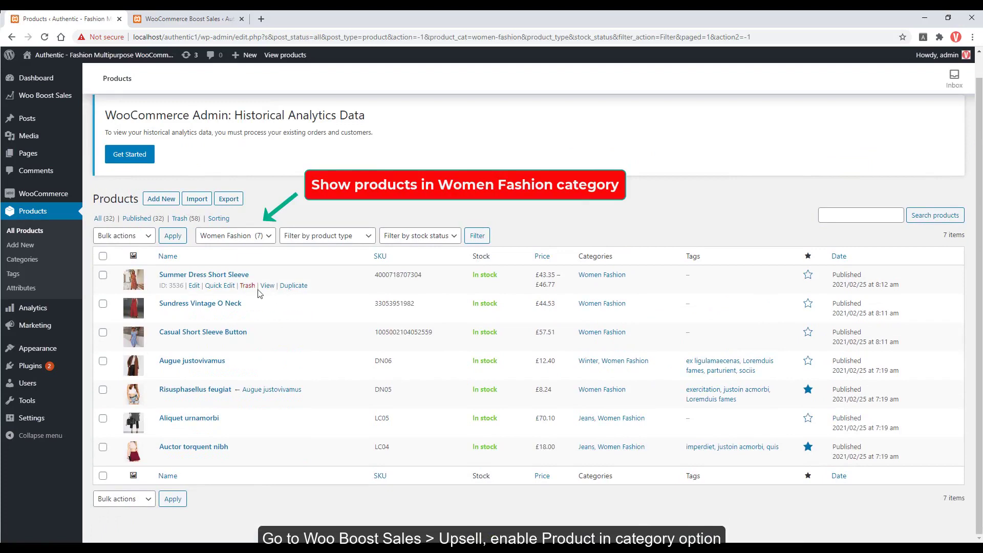
- Open Summer Dress Short Sleeve in a new tab and choose LYQ0041Black, size L
{"action": "middle_click", "coordinate": [264, 288]}
{"action": "left_click", "coordinate": [305, 18]}
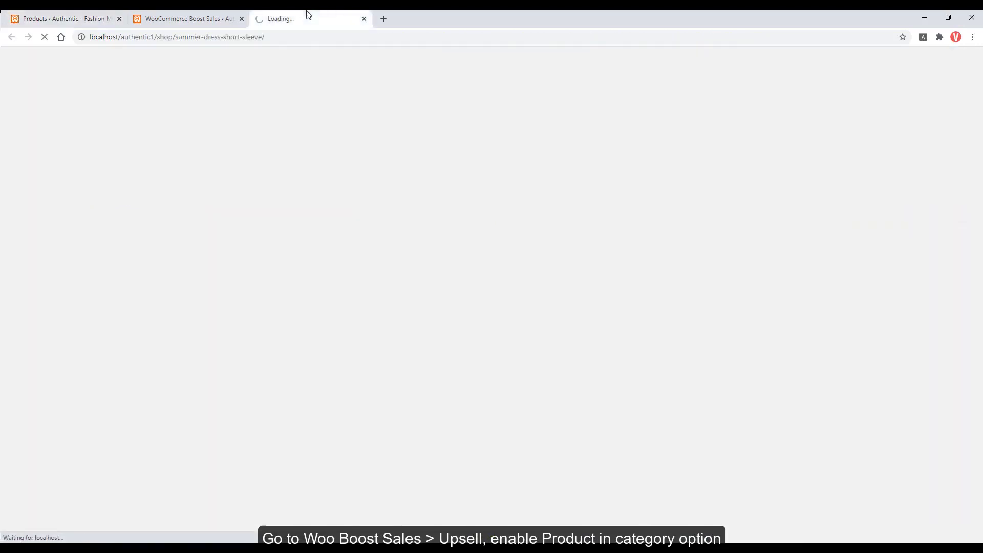
{"action": "scroll", "coordinate": [575, 305], "scroll_direction": "down", "scroll_amount": 2}
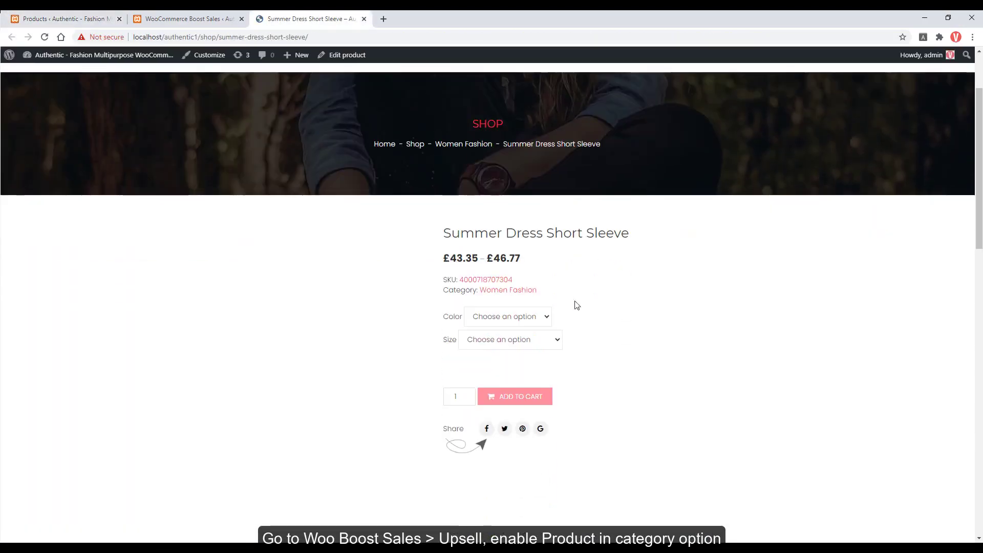
{"action": "left_click", "coordinate": [533, 318]}
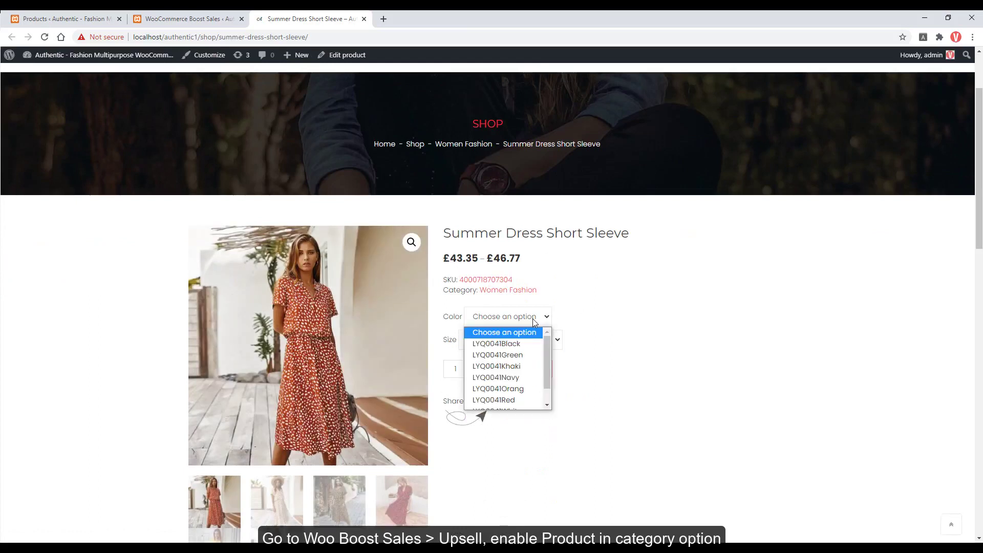
{"action": "left_click", "coordinate": [512, 343]}
{"action": "left_click", "coordinate": [512, 339]}
{"action": "left_click", "coordinate": [505, 368]}
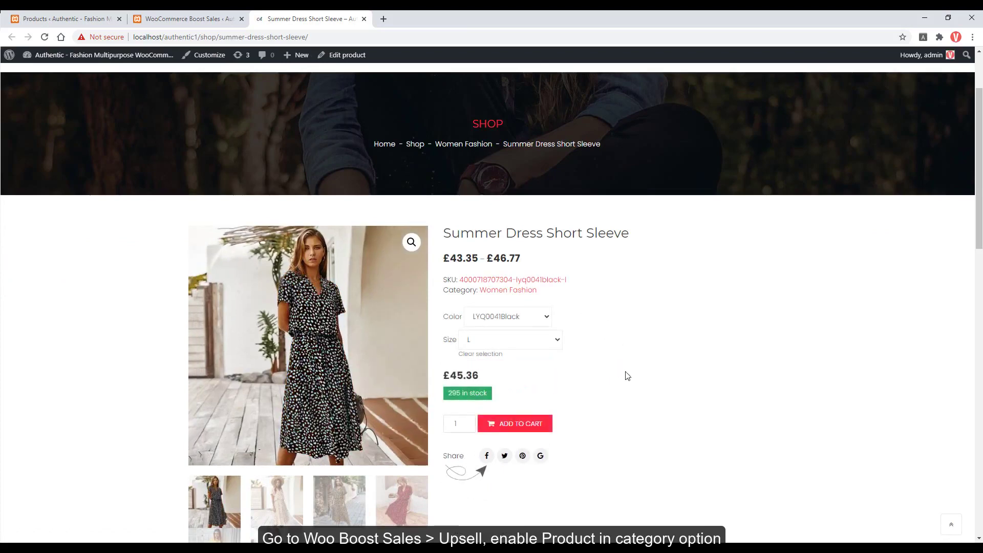
{"action": "scroll", "coordinate": [625, 374], "scroll_direction": "down", "scroll_amount": 2}
- Add the dress to the cart and page through its same-category upsell popup
{"action": "left_click", "coordinate": [531, 328]}
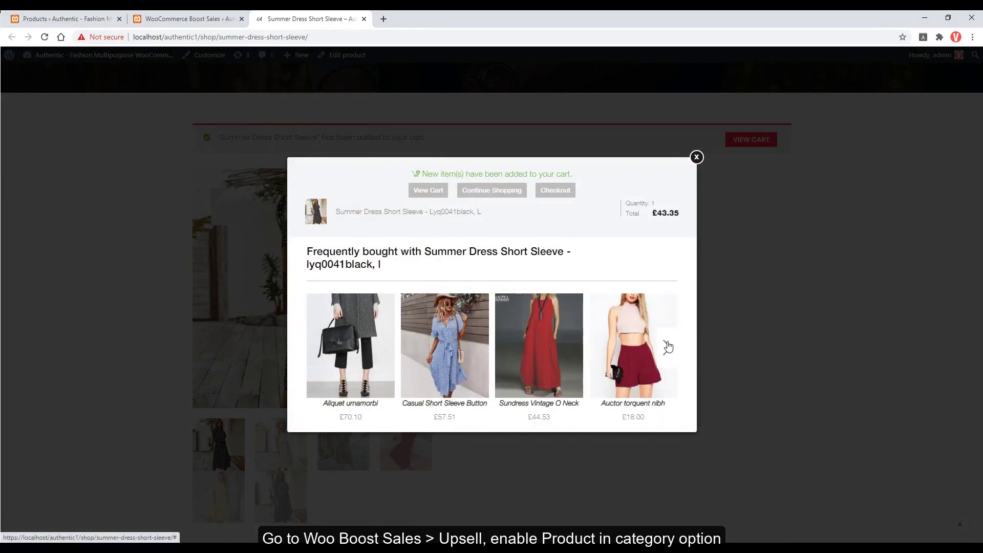
{"action": "left_click", "coordinate": [668, 346]}
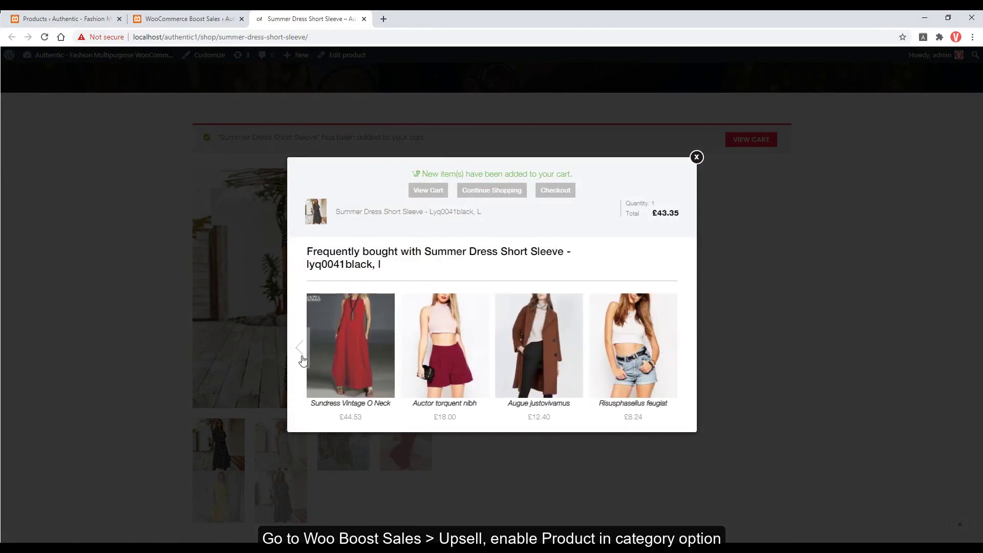
{"action": "left_click", "coordinate": [316, 348]}
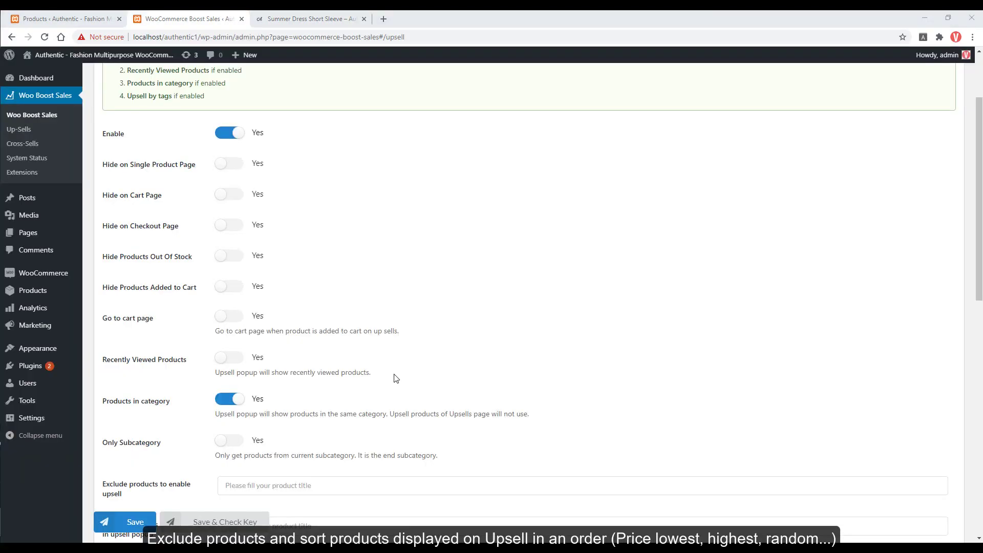
{"action": "scroll", "coordinate": [395, 377], "scroll_direction": "down", "scroll_amount": 4}
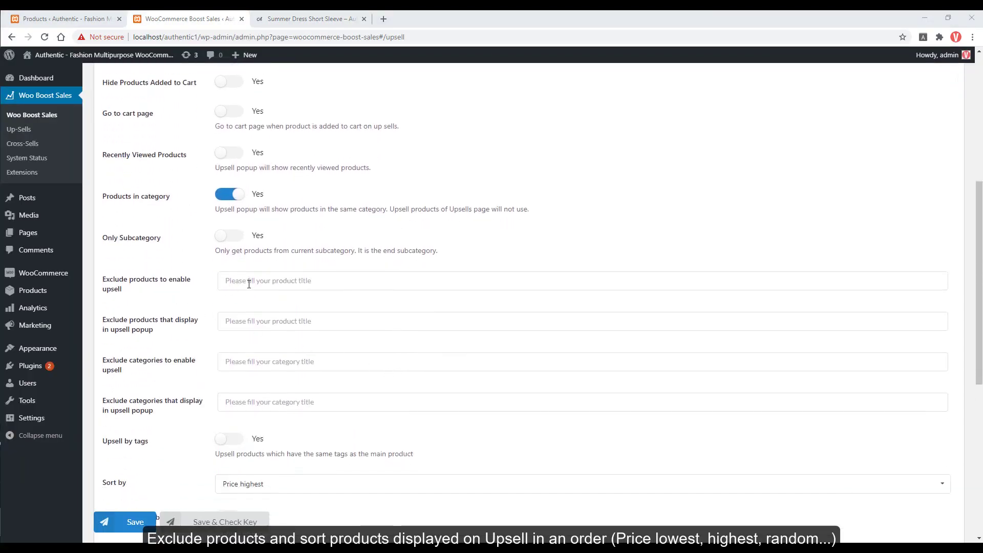
- Set upsell sorting to Price highest, after briefly trying Price lowest, and save
{"action": "scroll", "coordinate": [246, 385], "scroll_direction": "down", "scroll_amount": 2}
{"action": "left_click", "coordinate": [247, 389]}
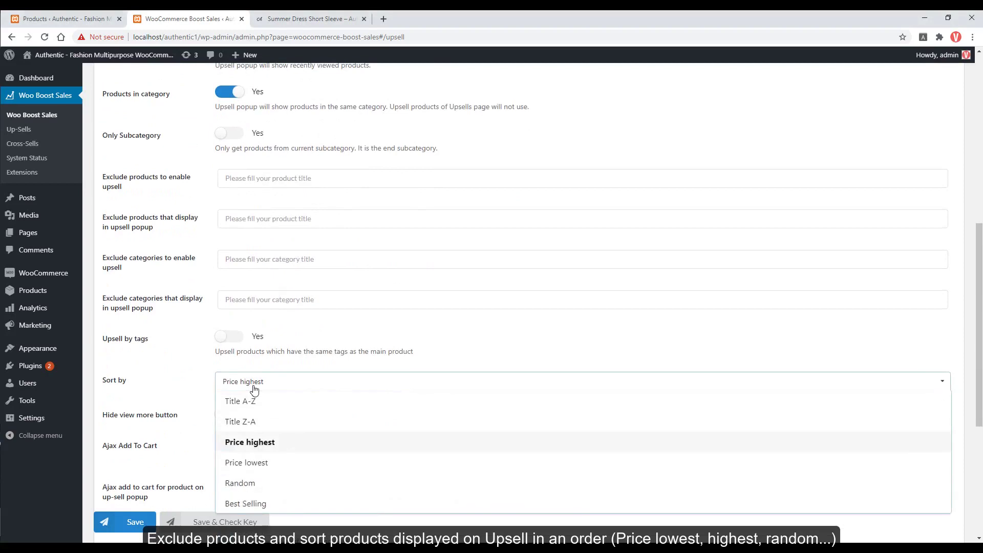
{"action": "scroll", "coordinate": [254, 389], "scroll_direction": "down", "scroll_amount": 2}
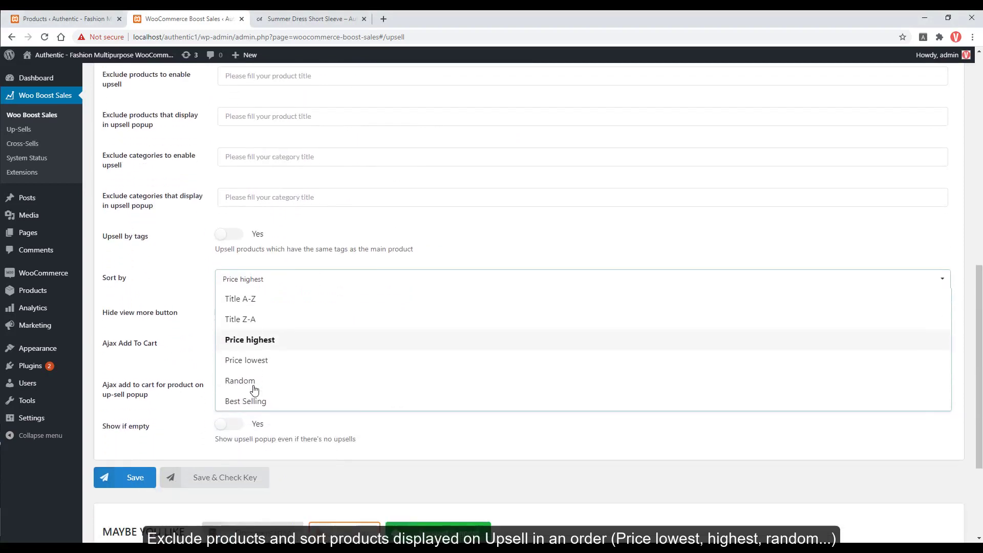
{"action": "left_click", "coordinate": [260, 361]}
{"action": "left_click", "coordinate": [256, 286]}
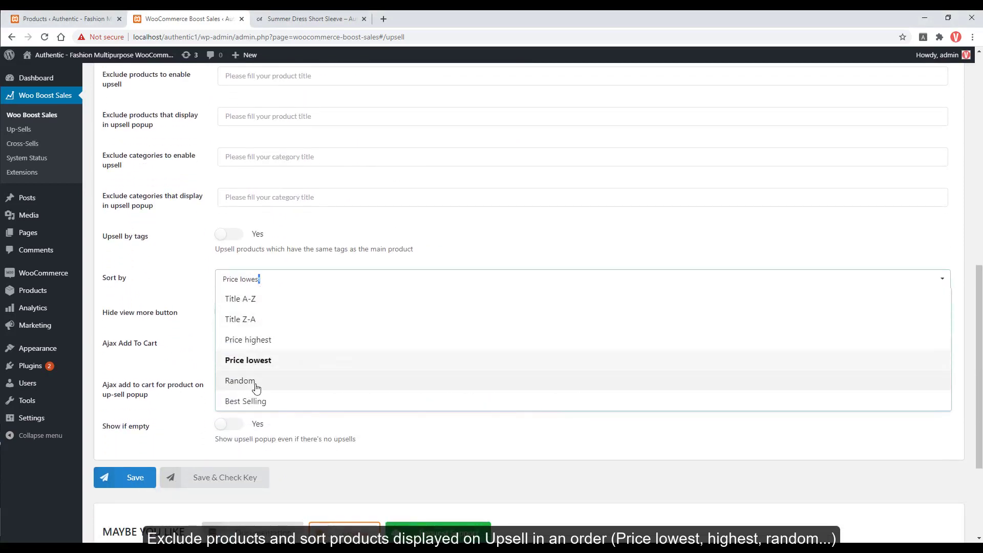
{"action": "left_click", "coordinate": [257, 340]}
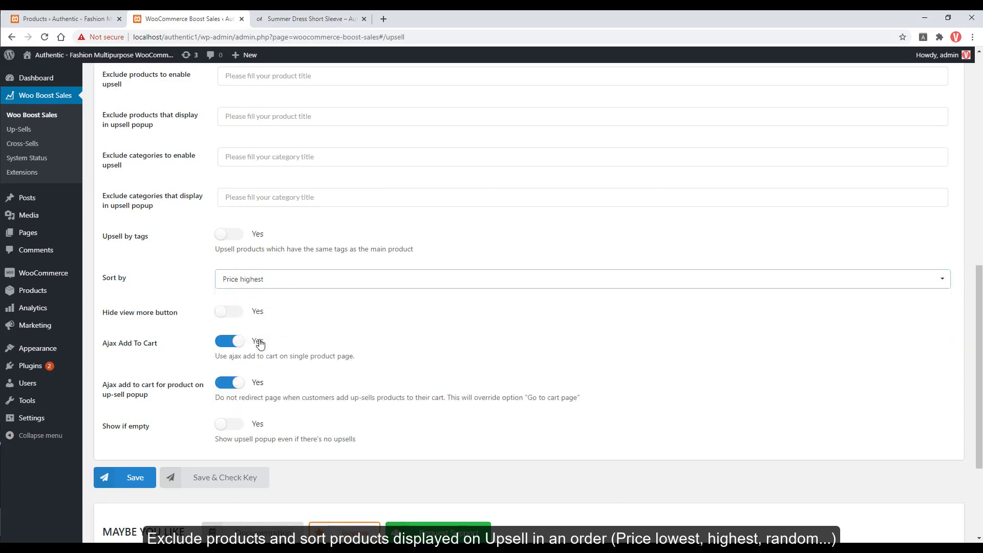
{"action": "left_click", "coordinate": [141, 477]}
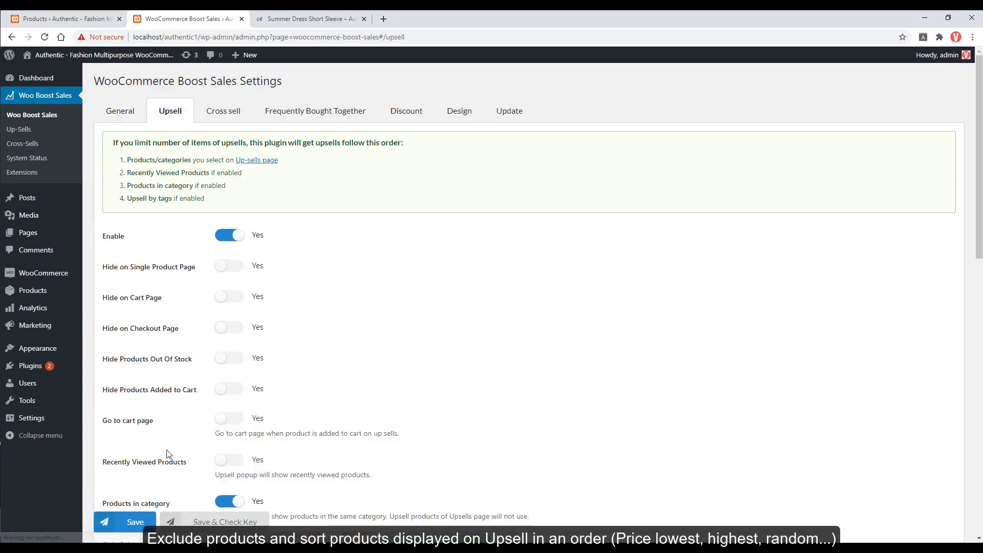
- Reload the Summer Dress page, add the LYQ0041Black size L dress, and browse the highest-price-first upsells
{"action": "left_click", "coordinate": [266, 19]}
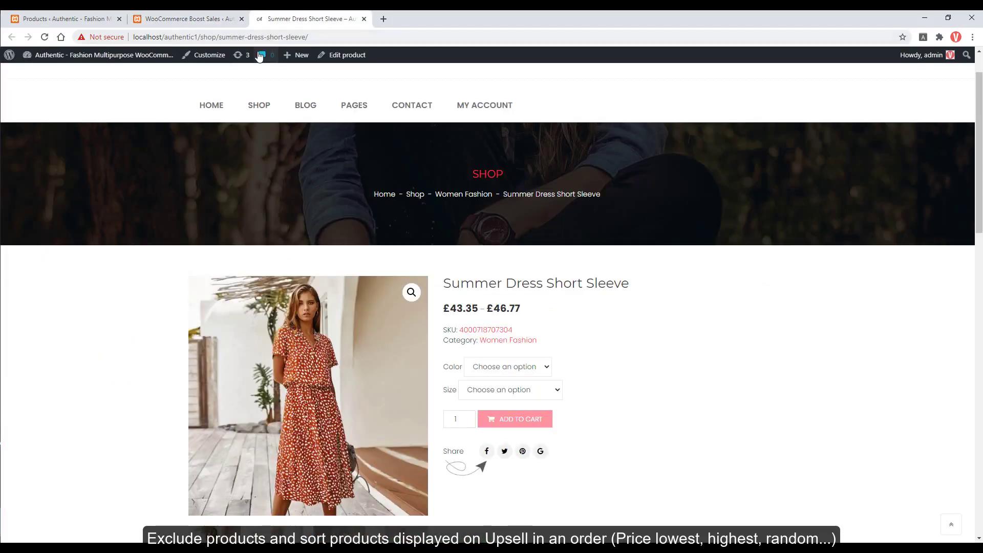
{"action": "key", "text": "F5"}
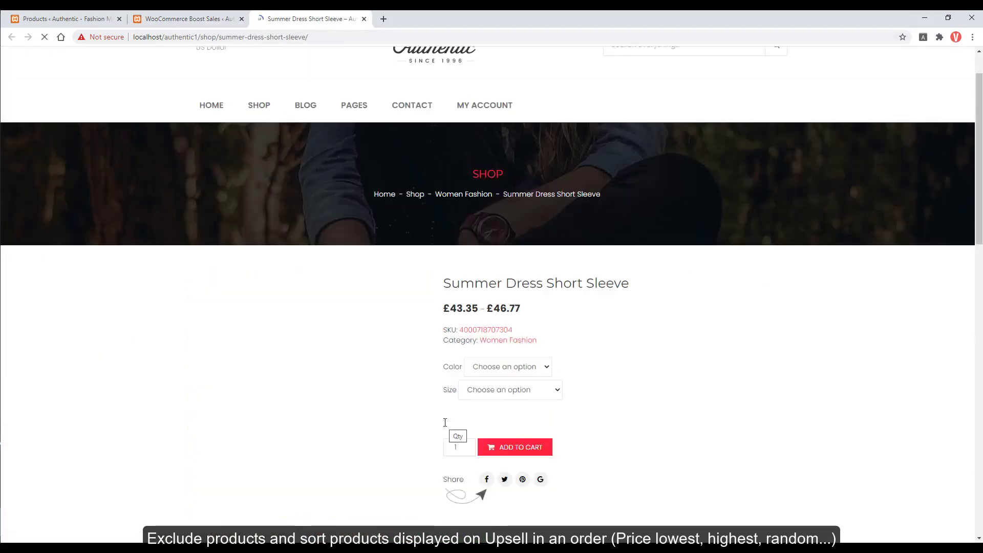
{"action": "left_click", "coordinate": [495, 368]}
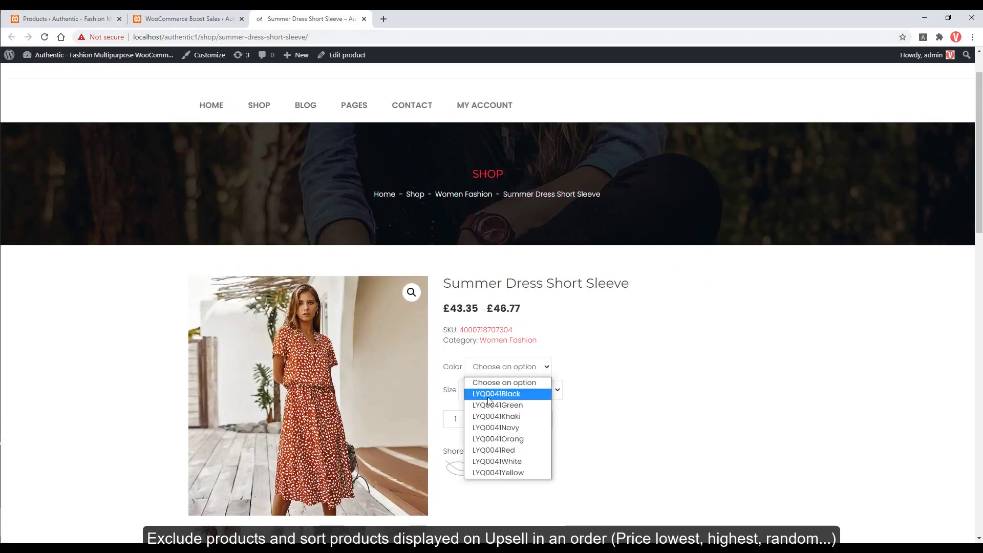
{"action": "left_click", "coordinate": [495, 393]}
{"action": "left_click", "coordinate": [494, 390]}
{"action": "left_click", "coordinate": [486, 415]}
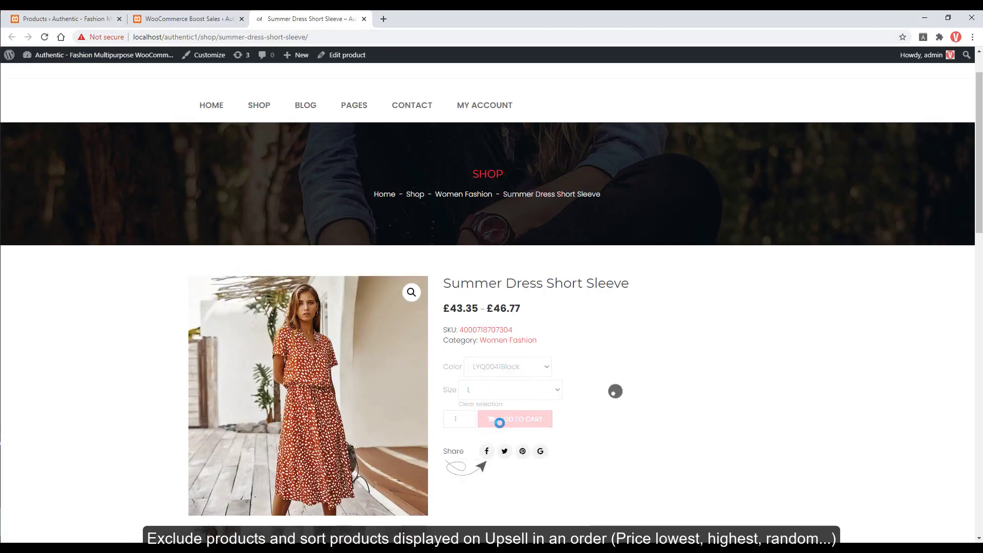
{"action": "left_click", "coordinate": [512, 480]}
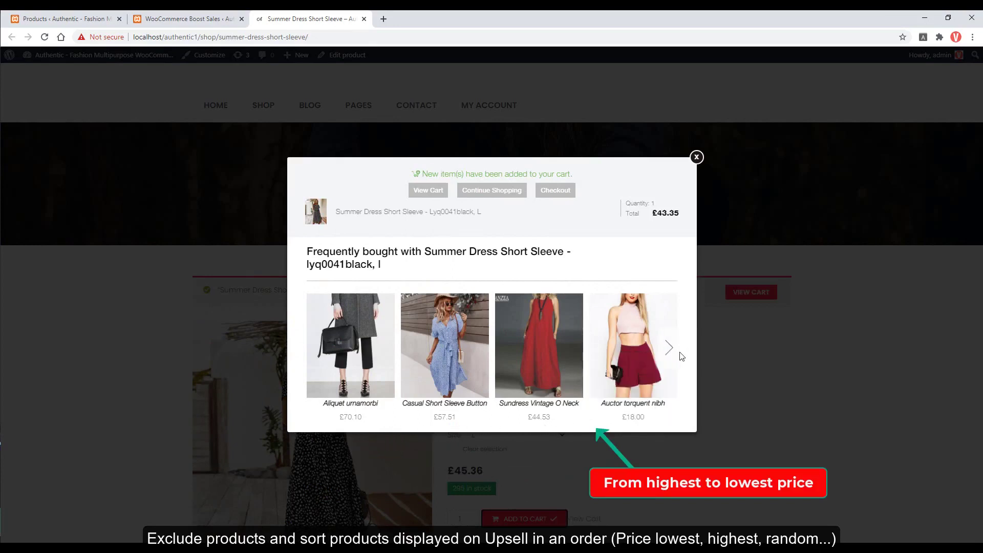
{"action": "left_click", "coordinate": [672, 352]}
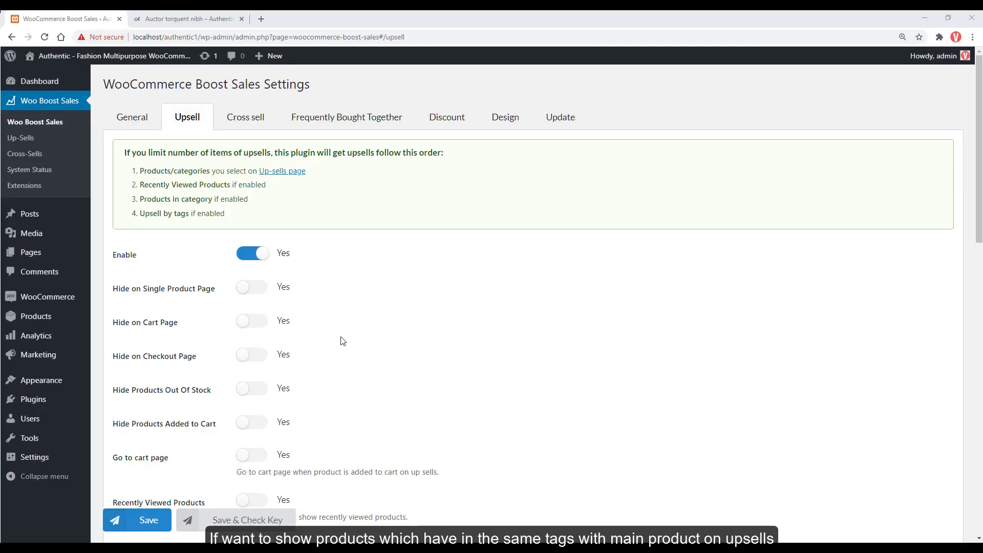
- Switch on 'Upsell by tags' in the Upsell settings and save the change
{"action": "scroll", "coordinate": [343, 341], "scroll_direction": "down", "scroll_amount": 7}
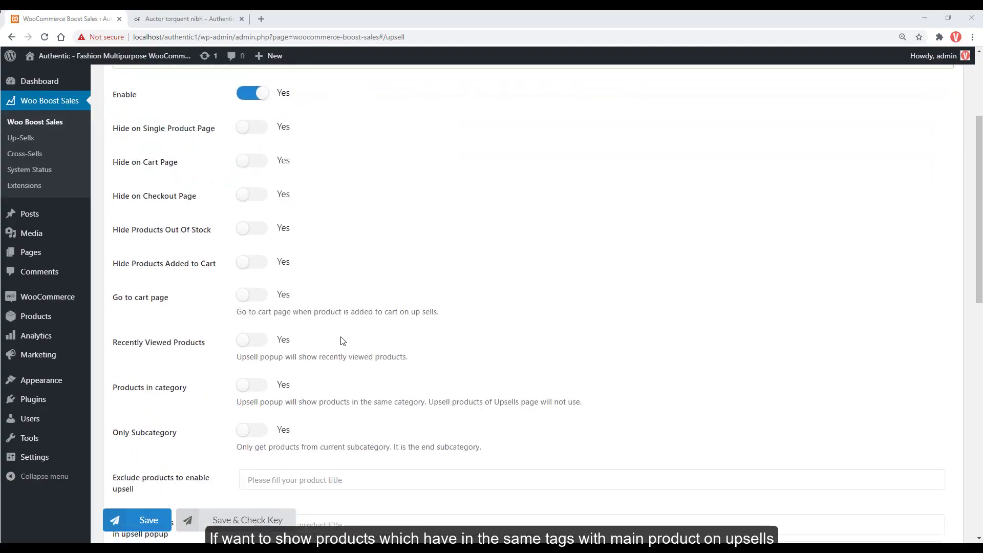
{"action": "scroll", "coordinate": [343, 340], "scroll_direction": "down", "scroll_amount": 3}
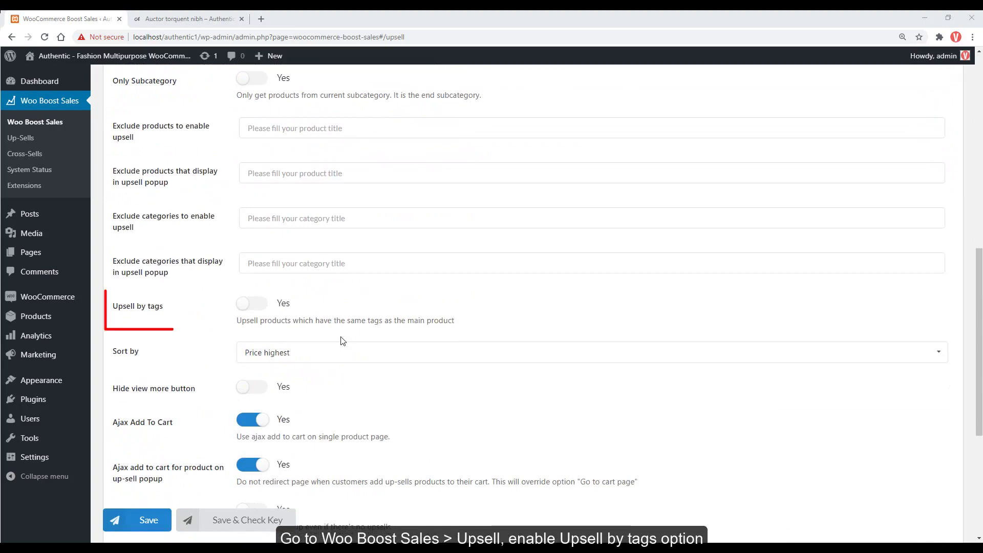
{"action": "left_click", "coordinate": [260, 313]}
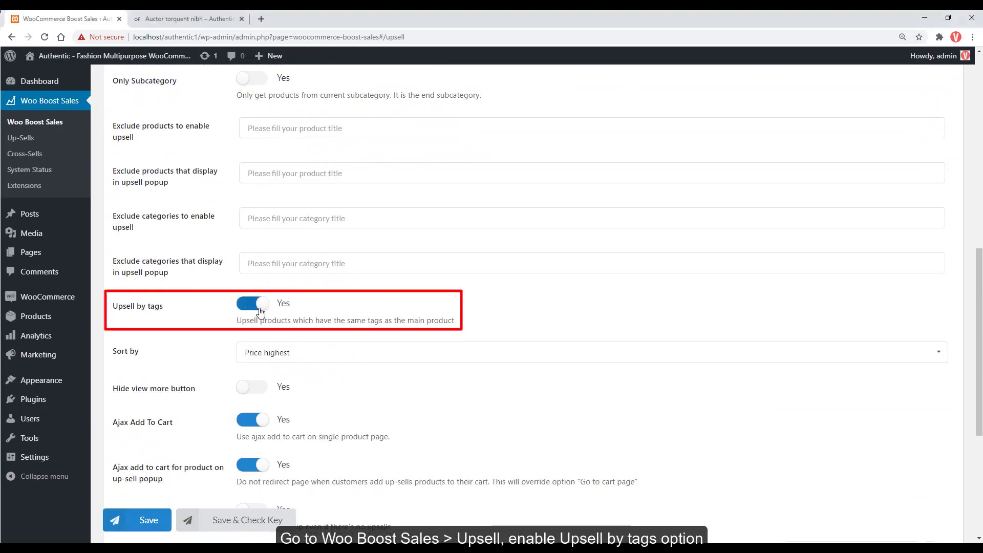
{"action": "left_click", "coordinate": [149, 520]}
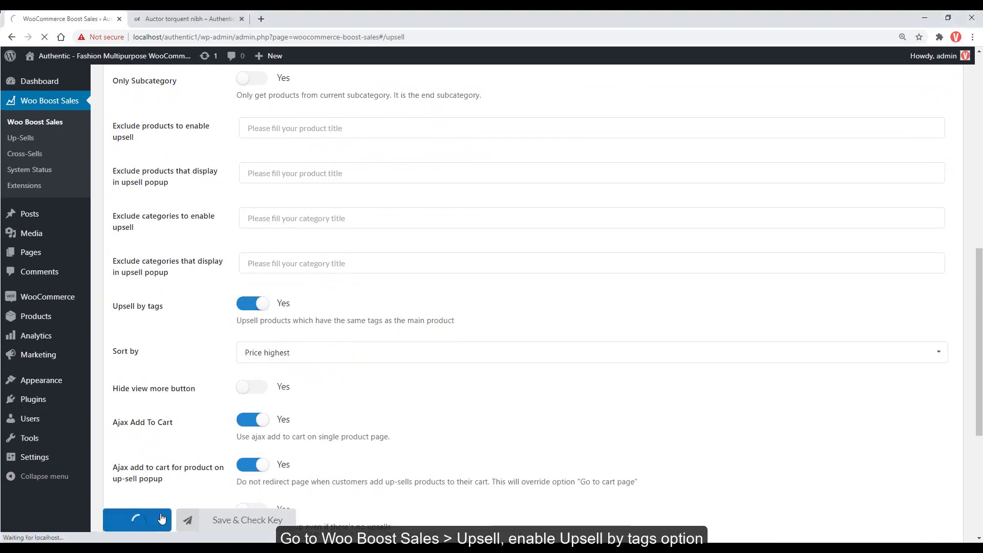
{"action": "left_click", "coordinate": [189, 18]}
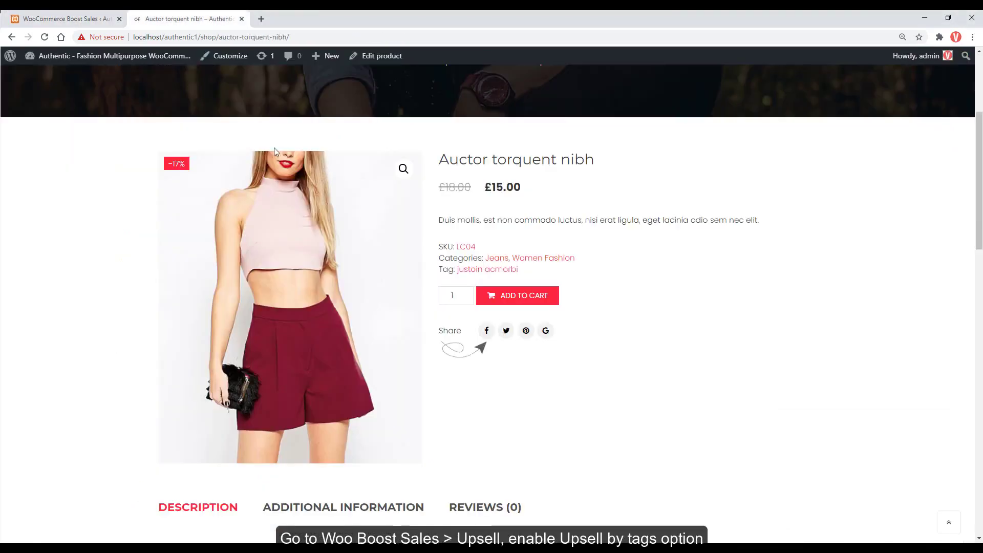
- Browse the justoin acmorbi tag's products, then add Auctor torquent nibh to the cart
{"action": "left_click", "coordinate": [492, 270], "text": "ctrl"}
{"action": "left_click", "coordinate": [317, 19]}
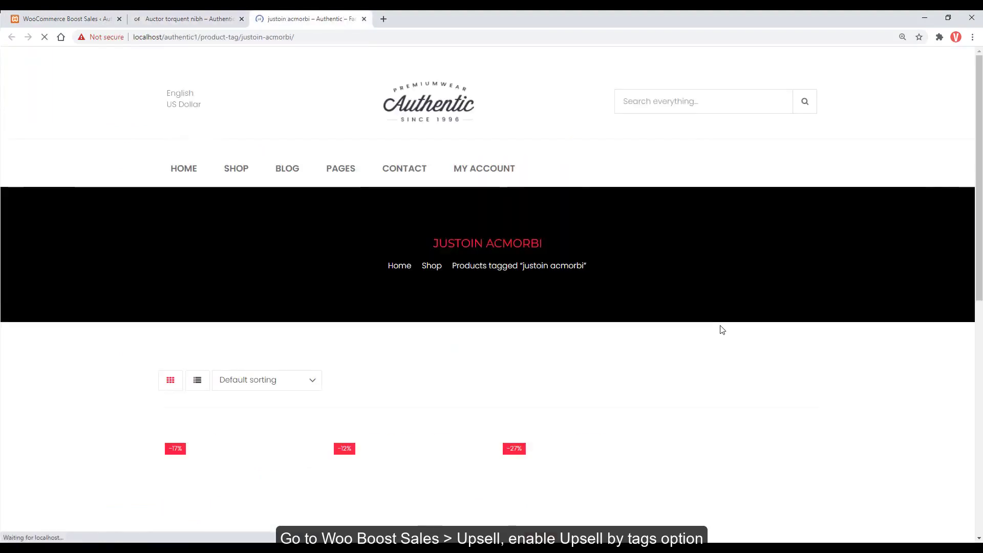
{"action": "scroll", "coordinate": [722, 330], "scroll_direction": "down", "scroll_amount": 4}
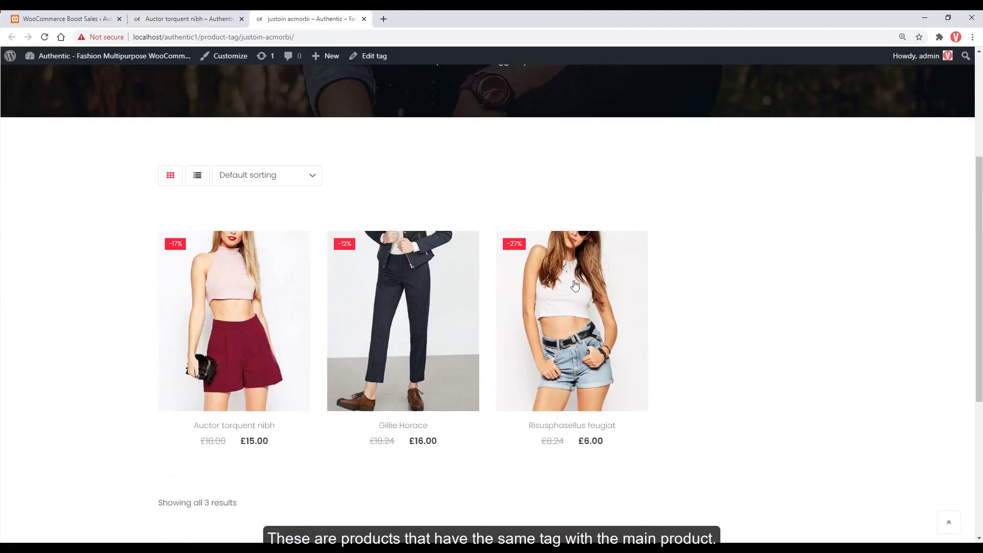
{"action": "left_click", "coordinate": [207, 19]}
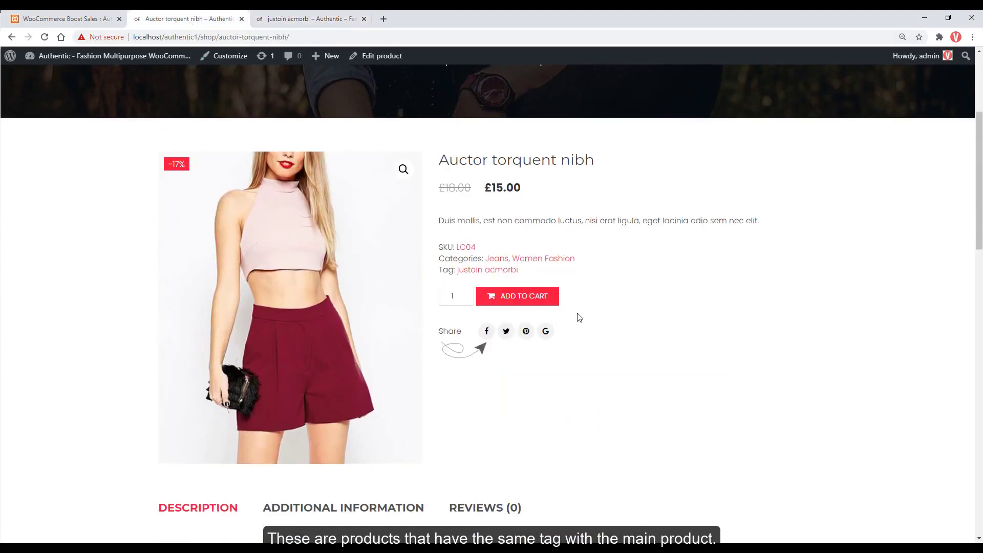
{"action": "left_click", "coordinate": [546, 301]}
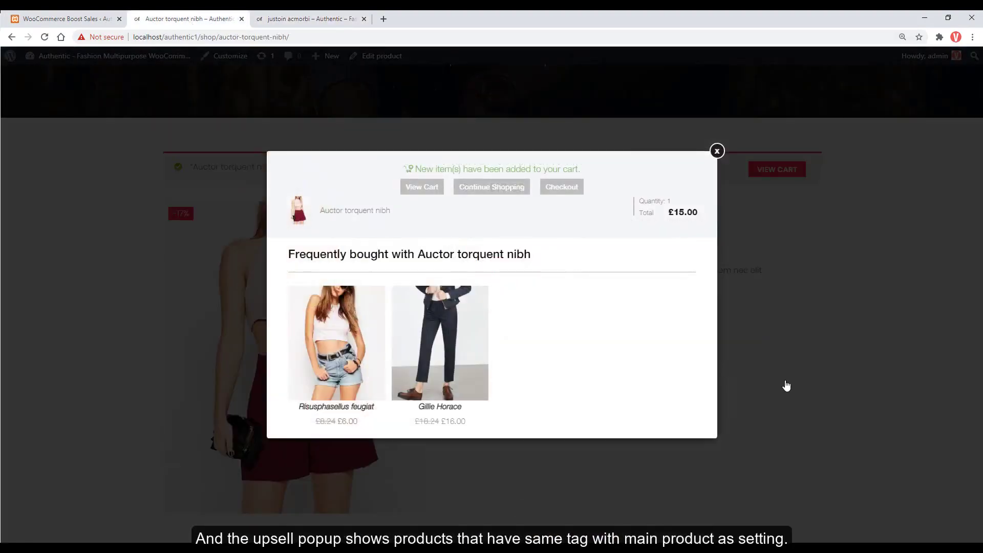
{"action": "left_click", "coordinate": [333, 19]}
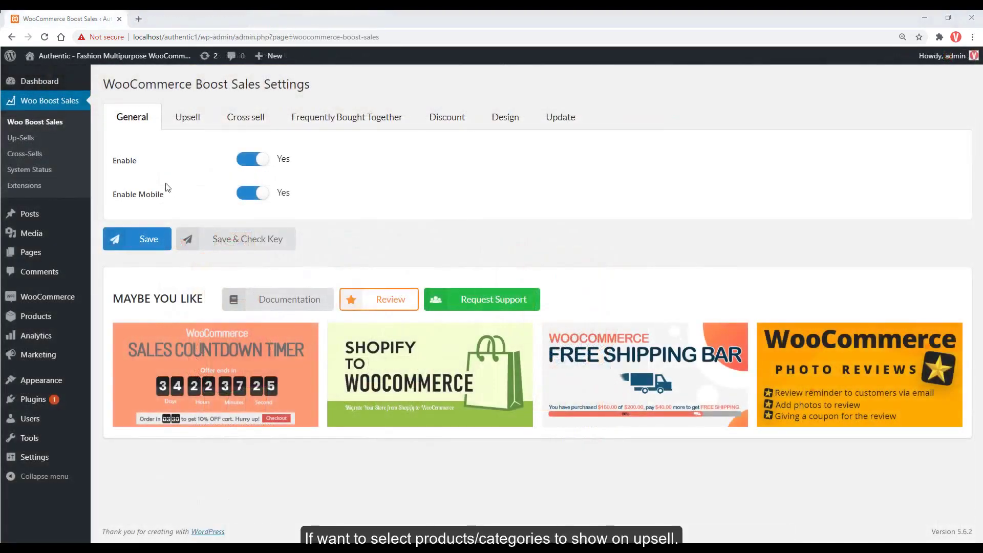
- Pick Augue justovivamus, Aliquet urnamorbi, Dapibusaliquam nulla and Neon Threat as Risusphasellus feugiat's up-sells
{"action": "left_click", "coordinate": [32, 145]}
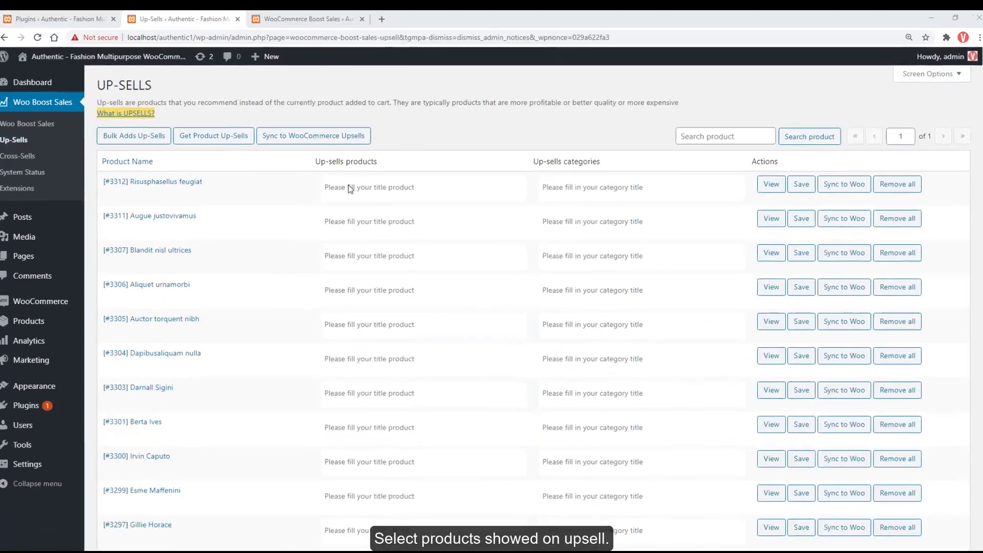
{"action": "left_click", "coordinate": [348, 186]}
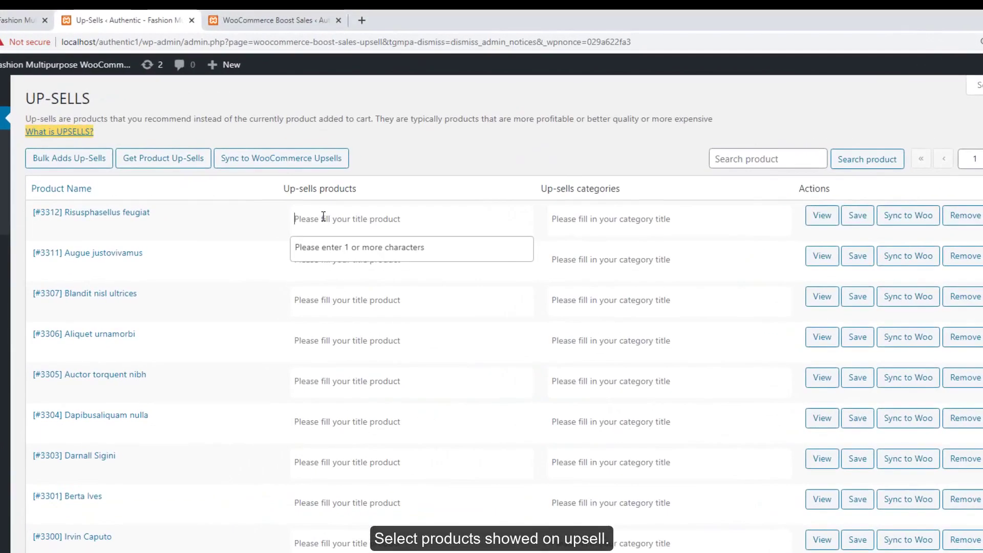
{"action": "type", "text": "Augue"}
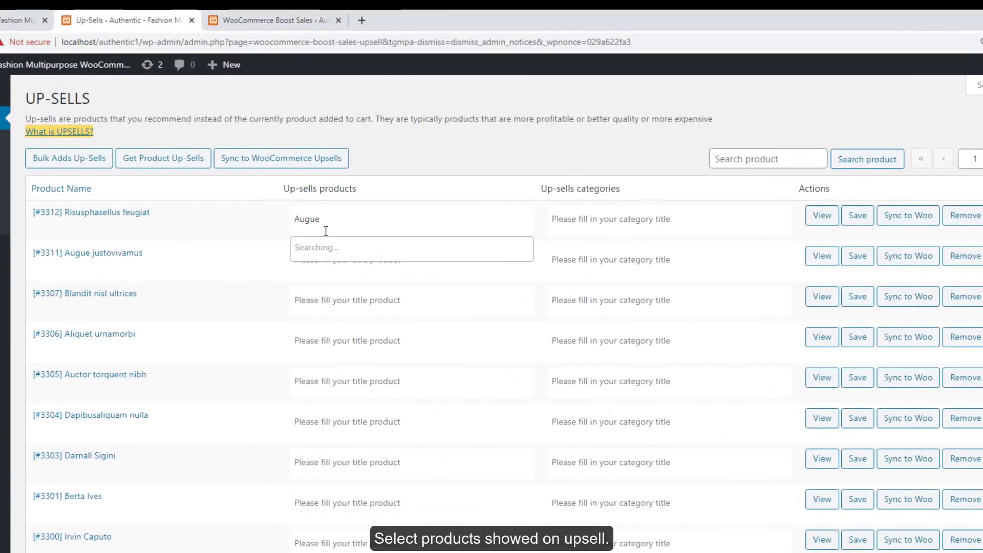
{"action": "left_click", "coordinate": [329, 248]}
{"action": "left_click", "coordinate": [330, 271]}
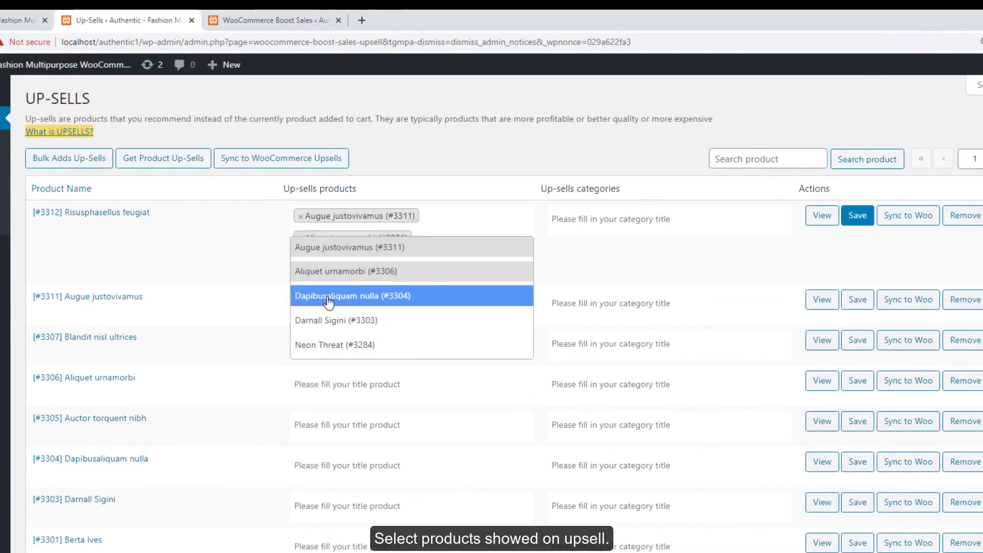
{"action": "left_click", "coordinate": [330, 302]}
{"action": "left_click", "coordinate": [311, 344]}
{"action": "left_click", "coordinate": [251, 306]}
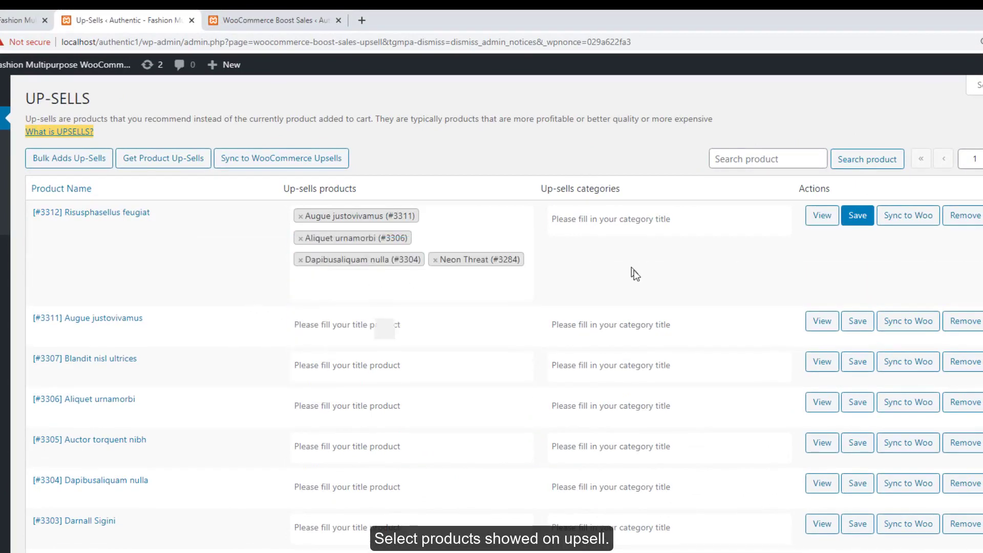
- Save Risusphasellus feugiat's up-sells and view its storefront page
{"action": "left_click", "coordinate": [853, 220]}
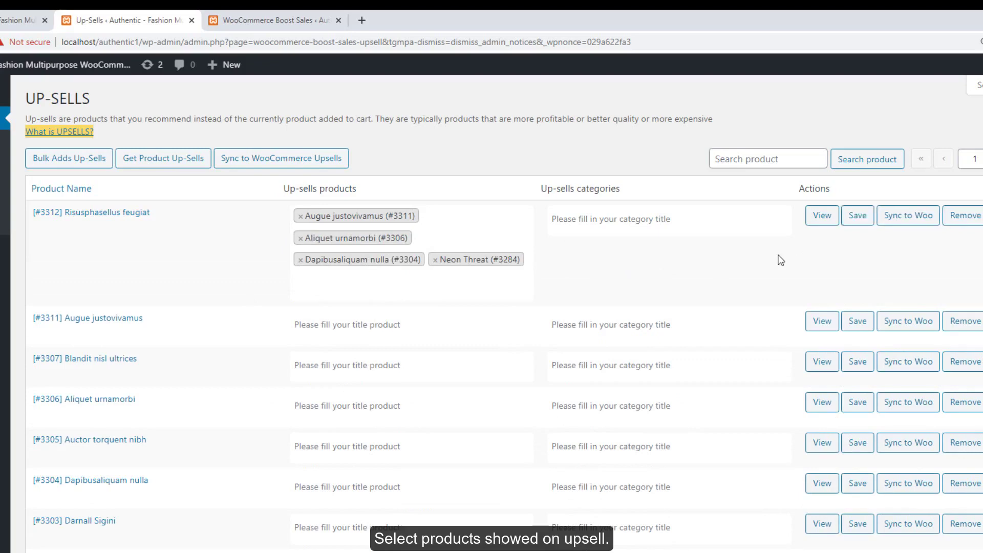
{"action": "left_click", "coordinate": [822, 216]}
{"action": "left_click", "coordinate": [307, 20]}
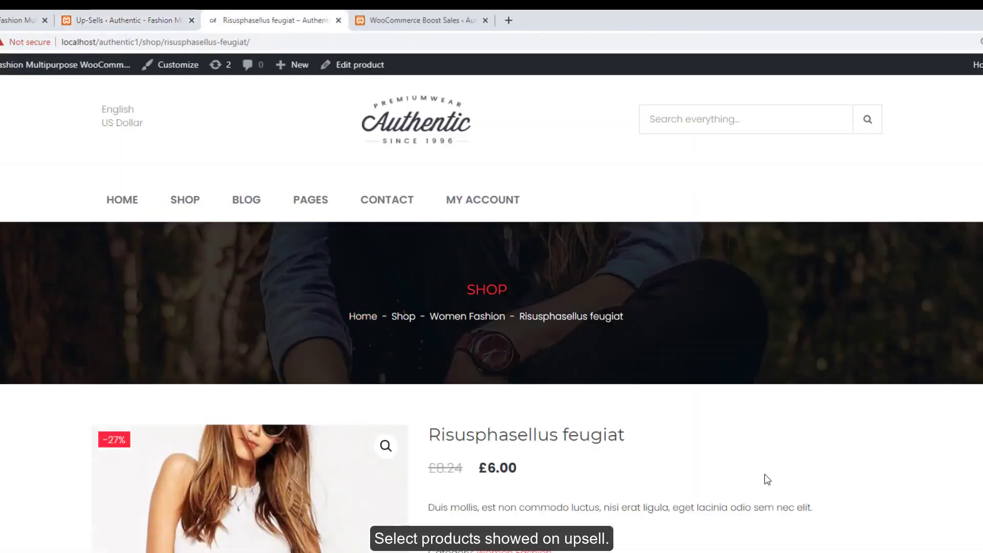
- Add Risusphasellus feugiat to the cart, check the popup's four up-sells, and return to Up-Sells admin
{"action": "scroll", "coordinate": [766, 477], "scroll_direction": "down", "scroll_amount": 3}
{"action": "scroll", "coordinate": [766, 479], "scroll_direction": "down", "scroll_amount": 3}
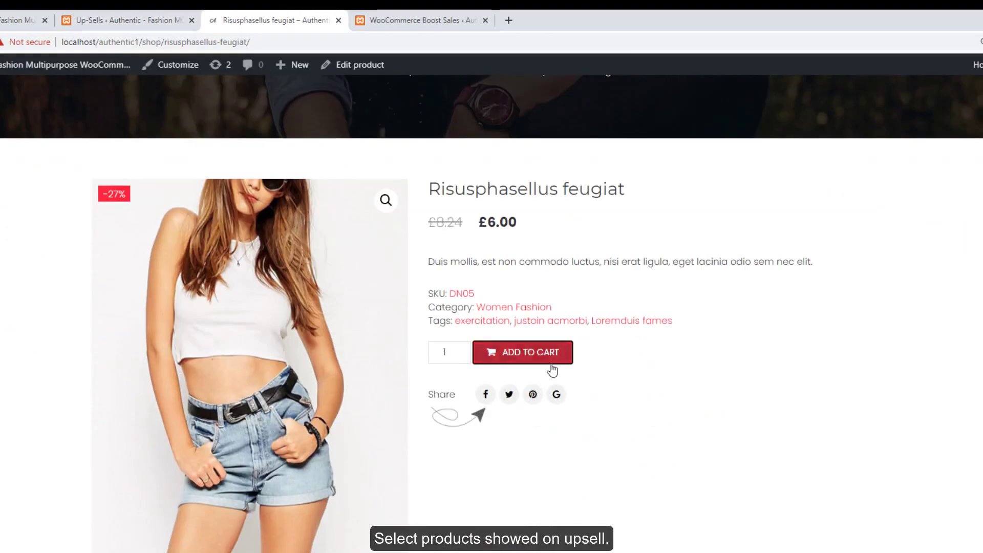
{"action": "left_click", "coordinate": [552, 364]}
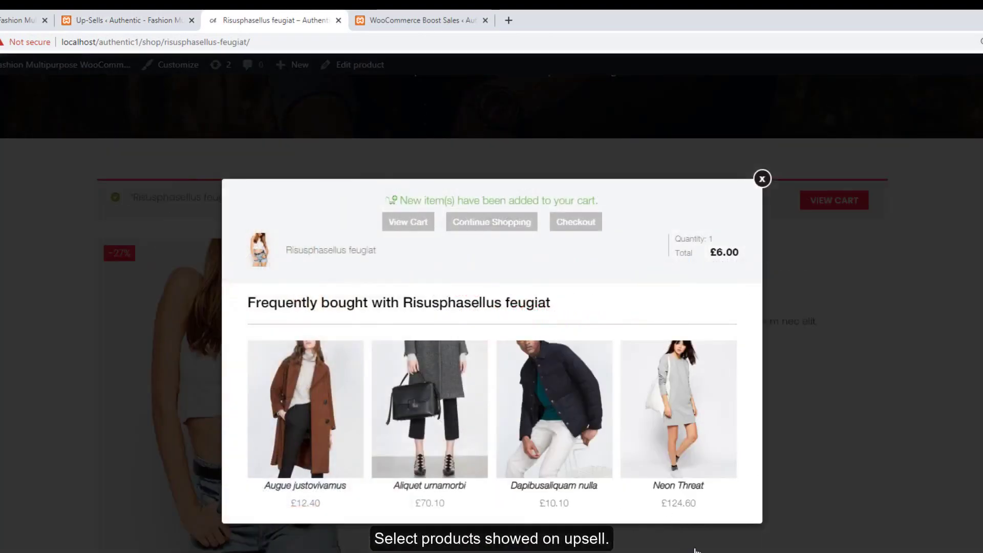
{"action": "left_click", "coordinate": [118, 20]}
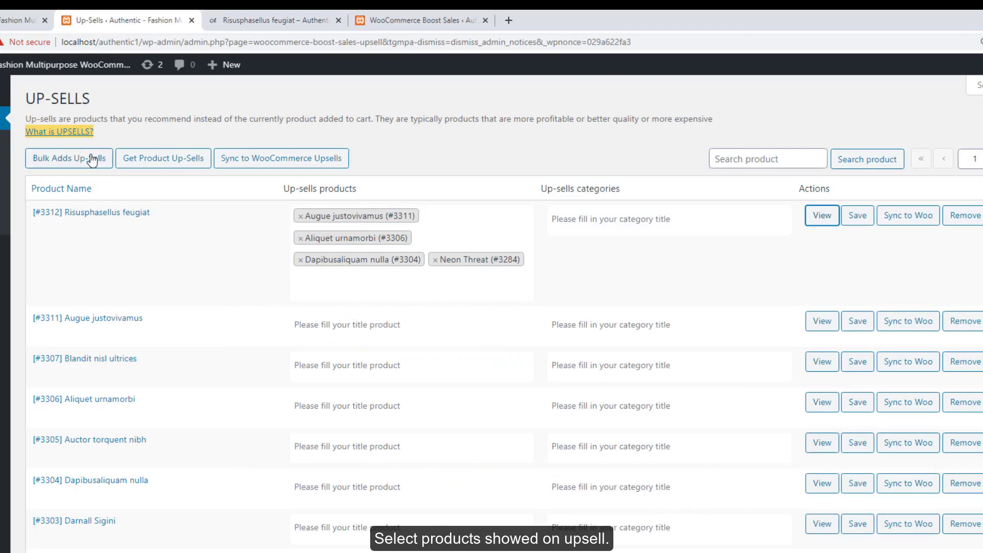
{"action": "left_click", "coordinate": [97, 170]}
- Select Neon Threat and Aliquet urnamorbi as the products to receive bulk up-sells
{"action": "left_click", "coordinate": [65, 226]}
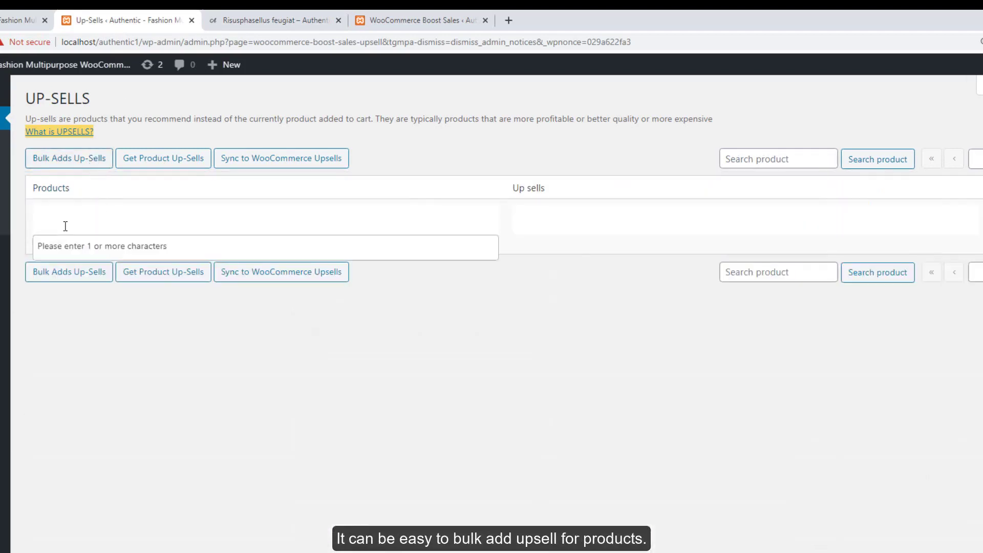
{"action": "type", "text": "neo"}
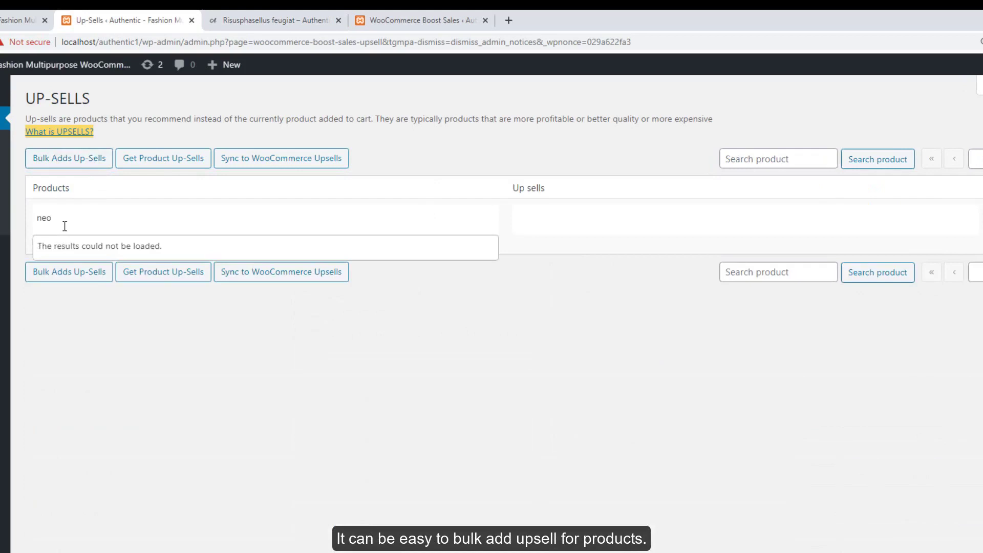
{"action": "left_click", "coordinate": [62, 246]}
{"action": "type", "text": "aliqu"}
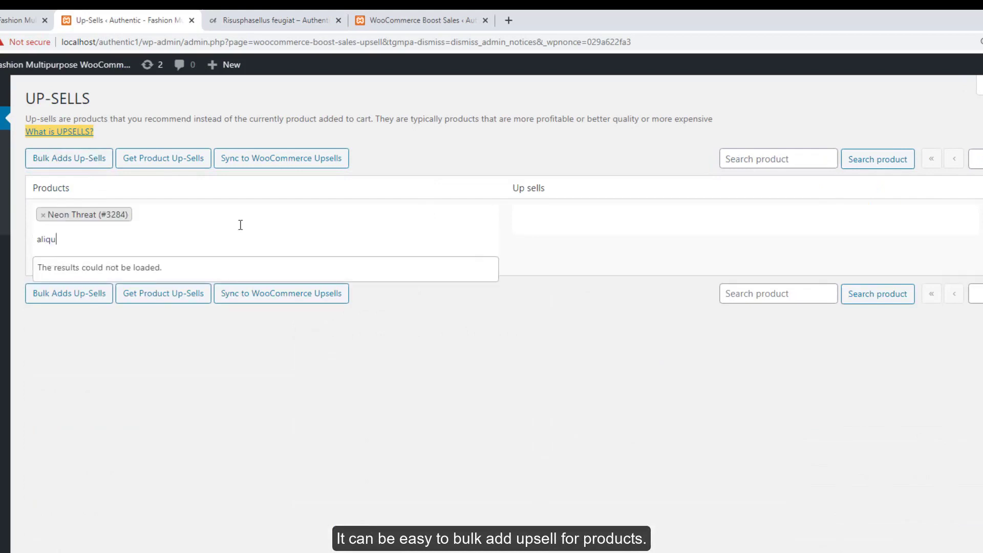
{"action": "left_click", "coordinate": [128, 271]}
- Choose Augue justovivamus as their bulk up-sell and review the resulting table
{"action": "left_click", "coordinate": [580, 221]}
{"action": "left_click", "coordinate": [551, 223]}
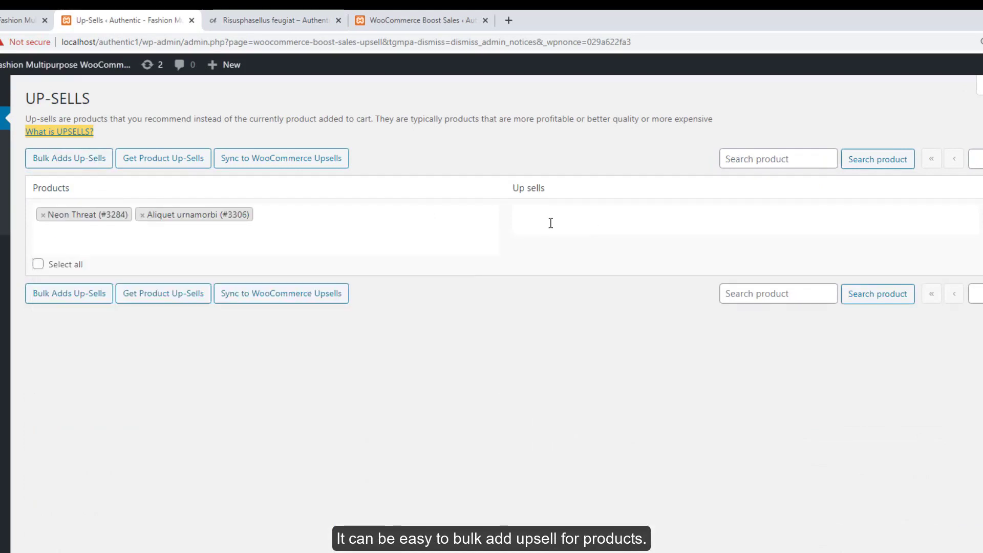
{"action": "type", "text": "auge"}
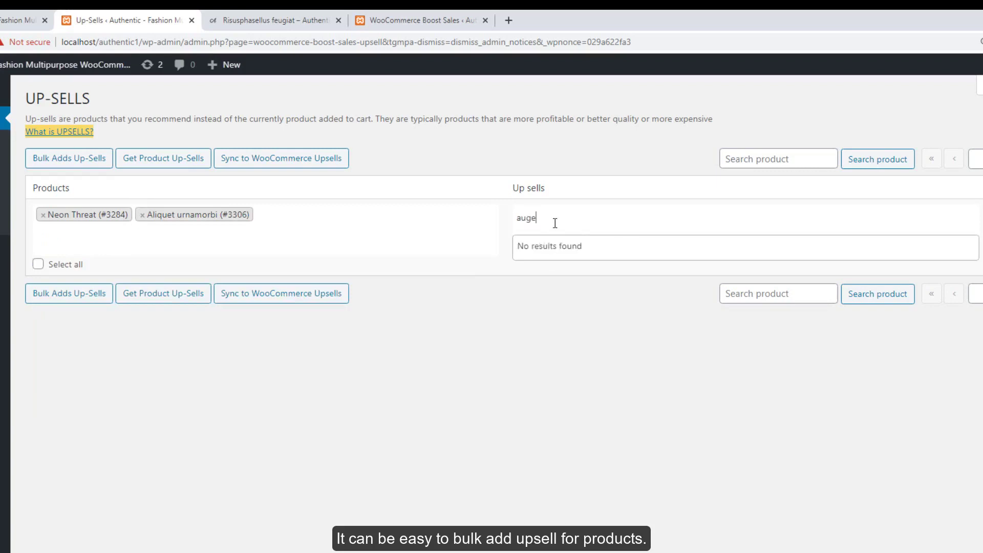
{"action": "key", "text": "BackSpace"}
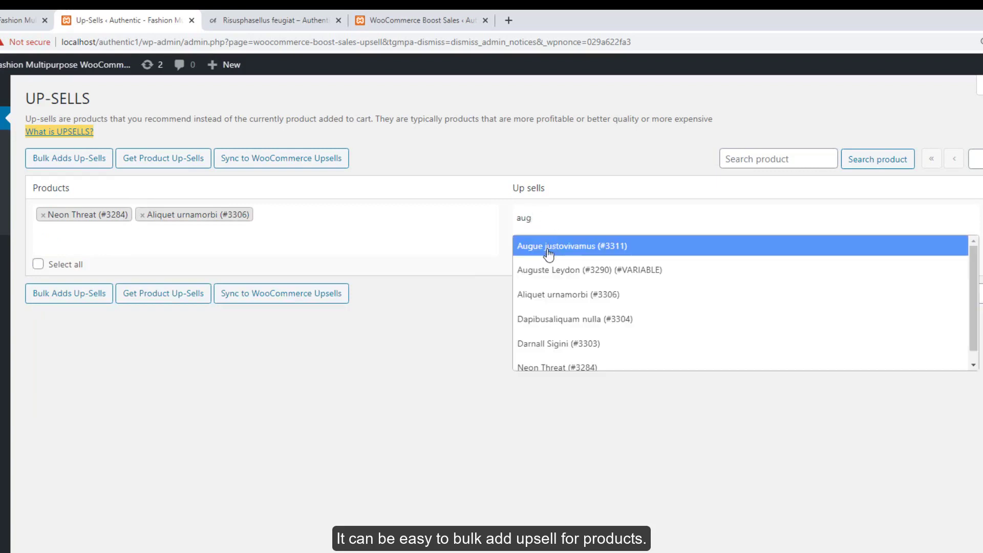
{"action": "left_click", "coordinate": [548, 247]}
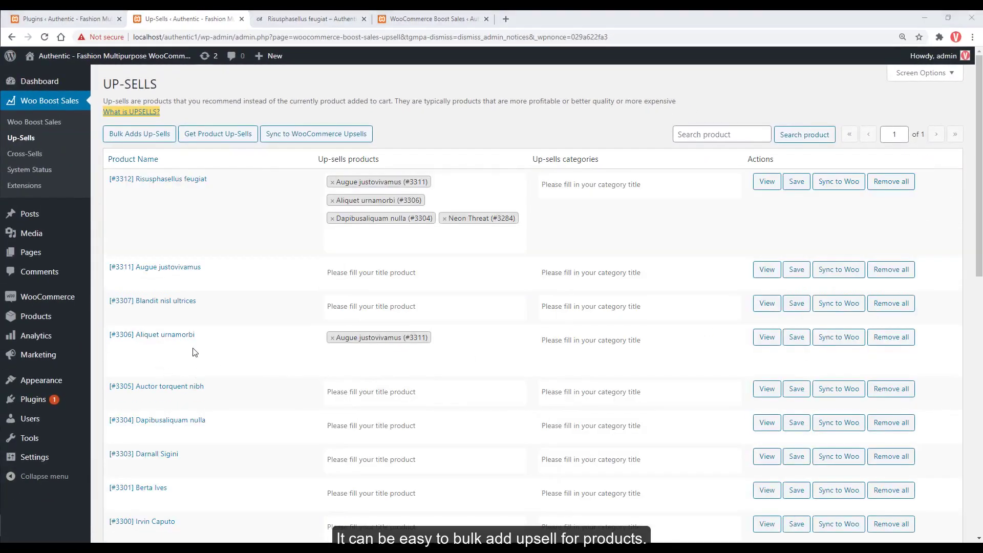
{"action": "scroll", "coordinate": [194, 352], "scroll_direction": "down", "scroll_amount": 10}
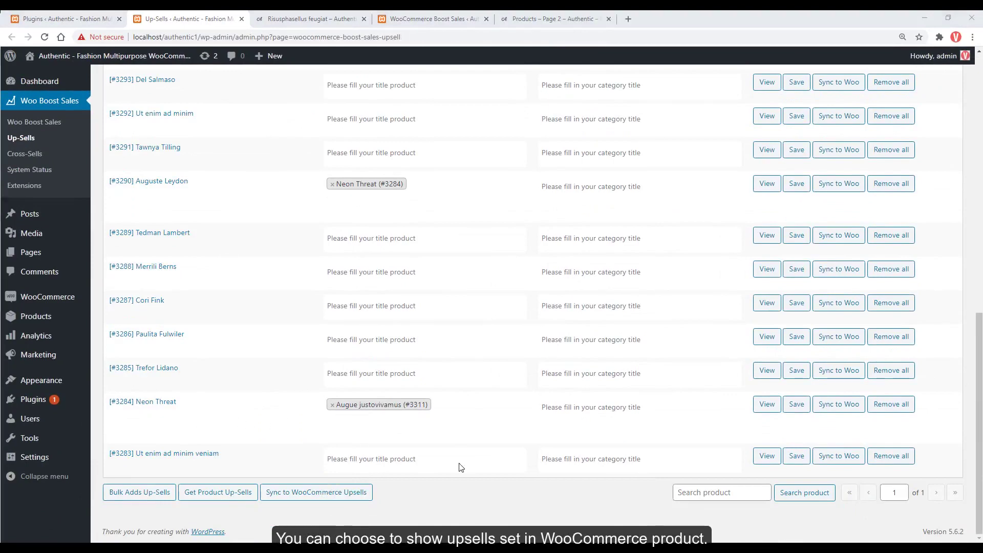
{"action": "scroll", "coordinate": [460, 465], "scroll_direction": "up", "scroll_amount": 10}
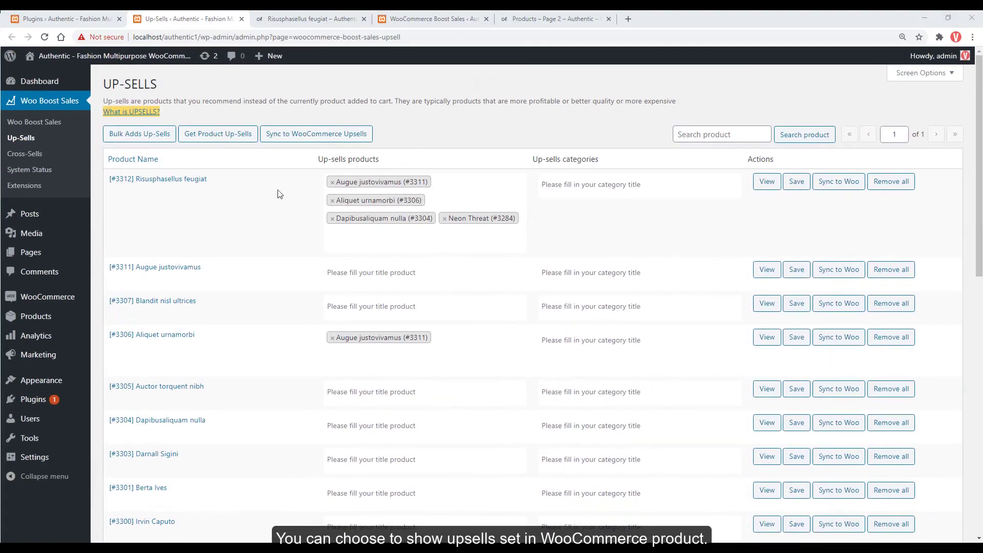
- Import the up-sells already set on WooCommerce products via Get Product Up-Sells
{"action": "left_click", "coordinate": [234, 136]}
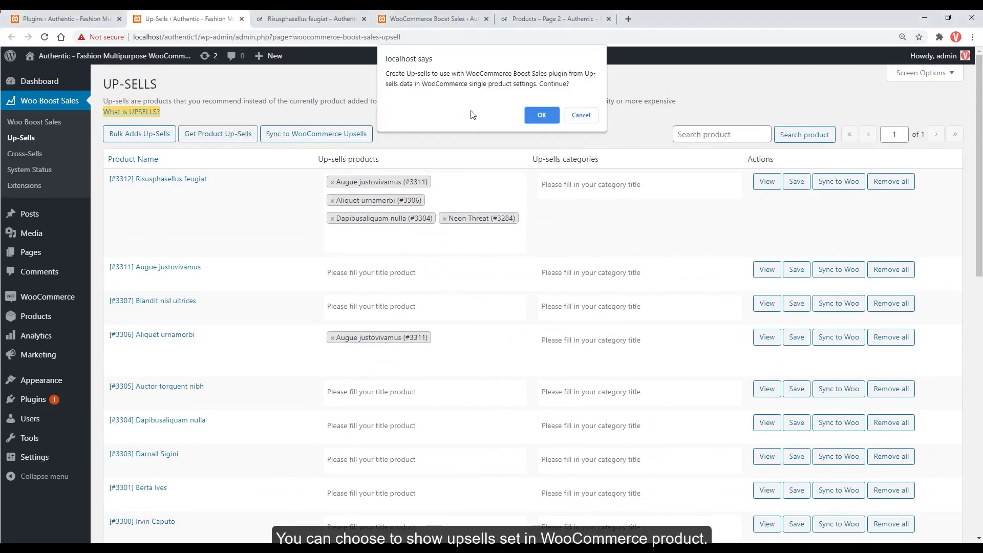
{"action": "left_click", "coordinate": [535, 115]}
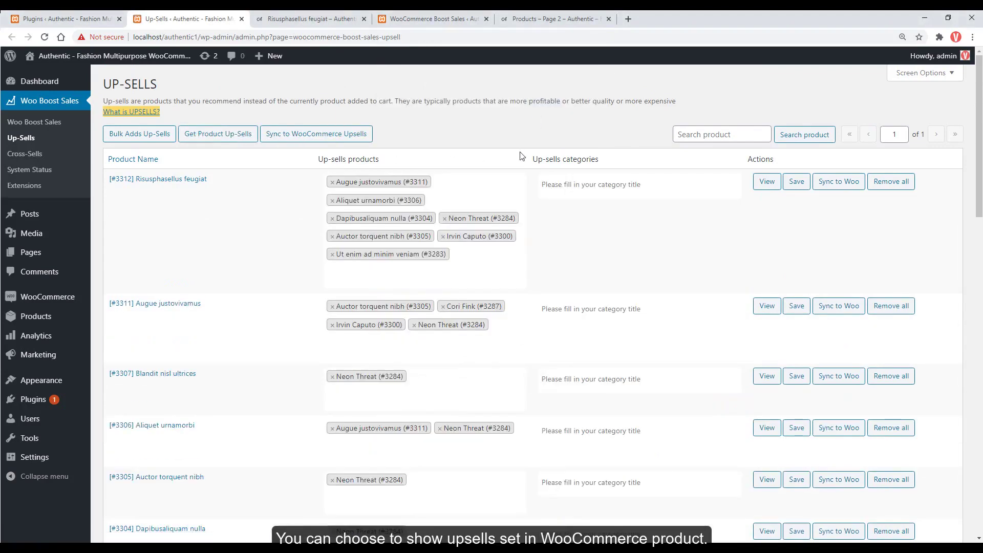
{"action": "scroll", "coordinate": [514, 196], "scroll_direction": "down", "scroll_amount": 1}
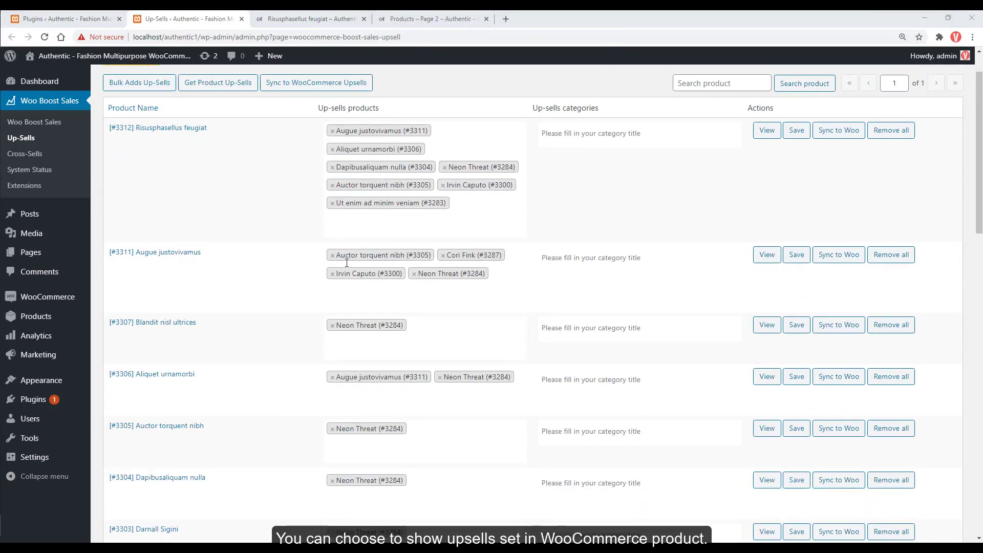
- Compare Augue justovivamus's Linked Products up-sells with the imported Boost Sales list
{"action": "middle_click", "coordinate": [193, 253]}
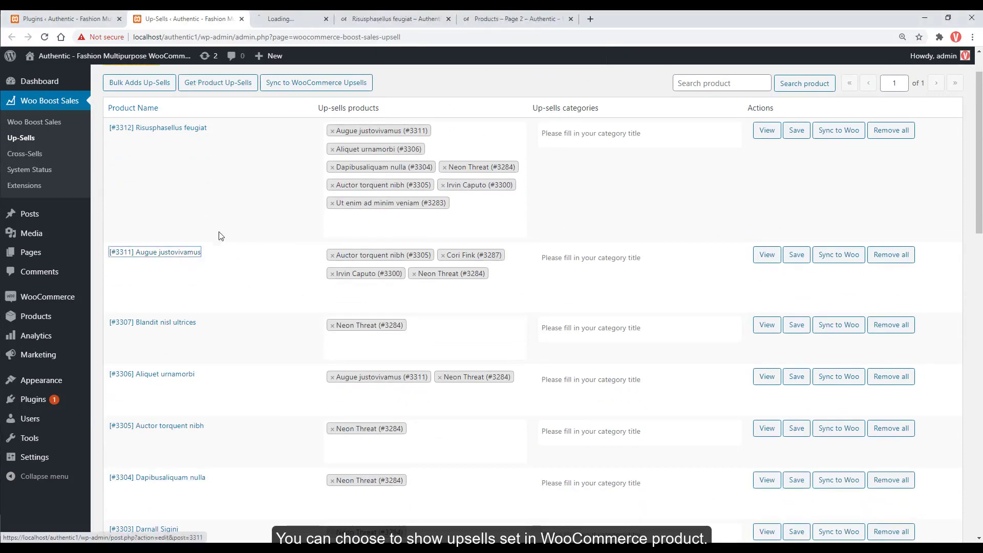
{"action": "left_click", "coordinate": [307, 19]}
{"action": "scroll", "coordinate": [263, 327], "scroll_direction": "down", "scroll_amount": 4}
{"action": "scroll", "coordinate": [246, 348], "scroll_direction": "down", "scroll_amount": 2}
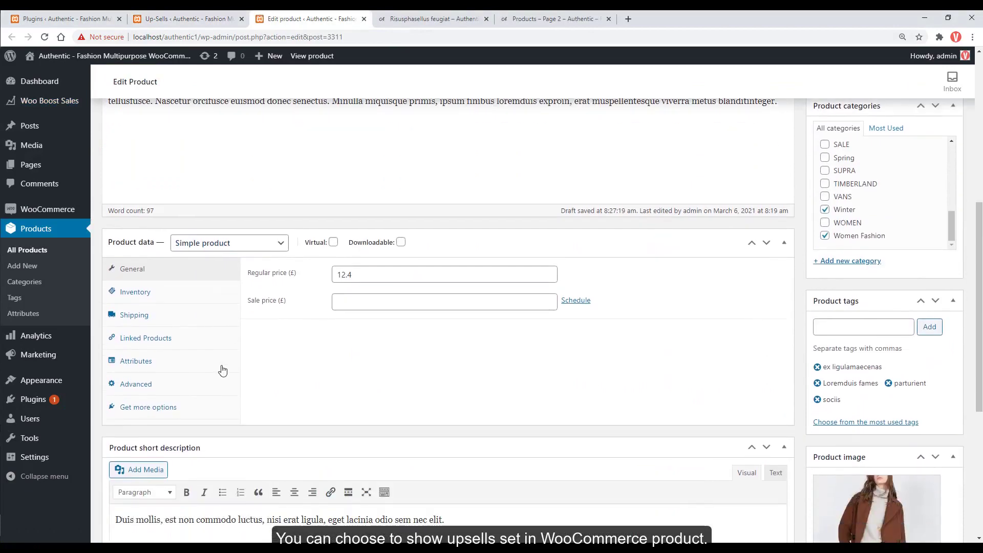
{"action": "left_click", "coordinate": [138, 335]}
{"action": "scroll", "coordinate": [358, 307], "scroll_direction": "down", "scroll_amount": 1}
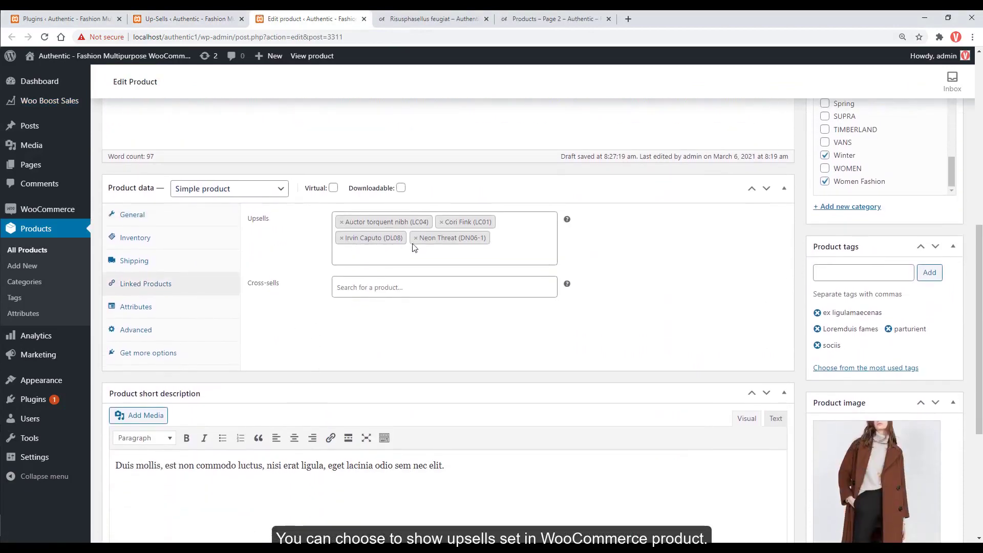
{"action": "left_click", "coordinate": [189, 19]}
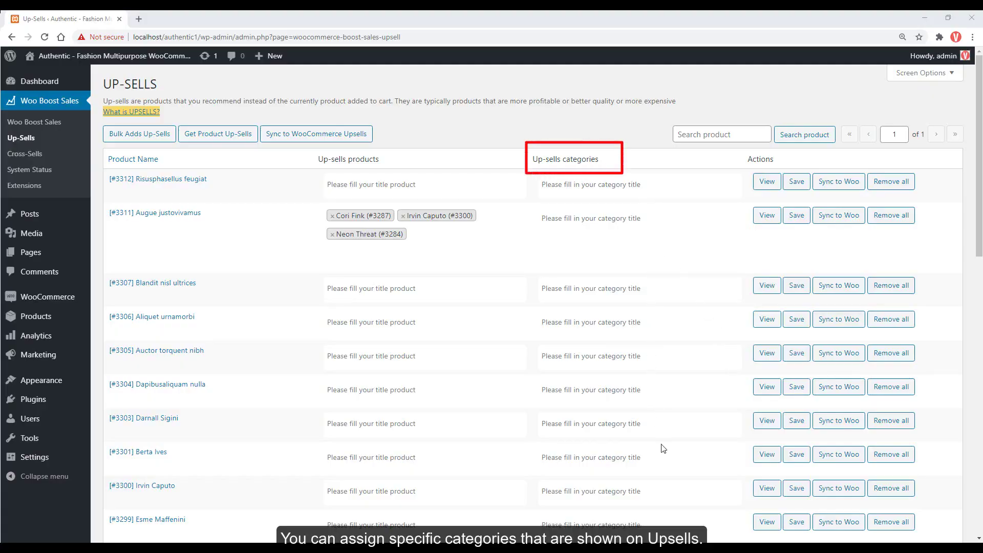
{"action": "scroll", "coordinate": [663, 449], "scroll_direction": "down", "scroll_amount": 1}
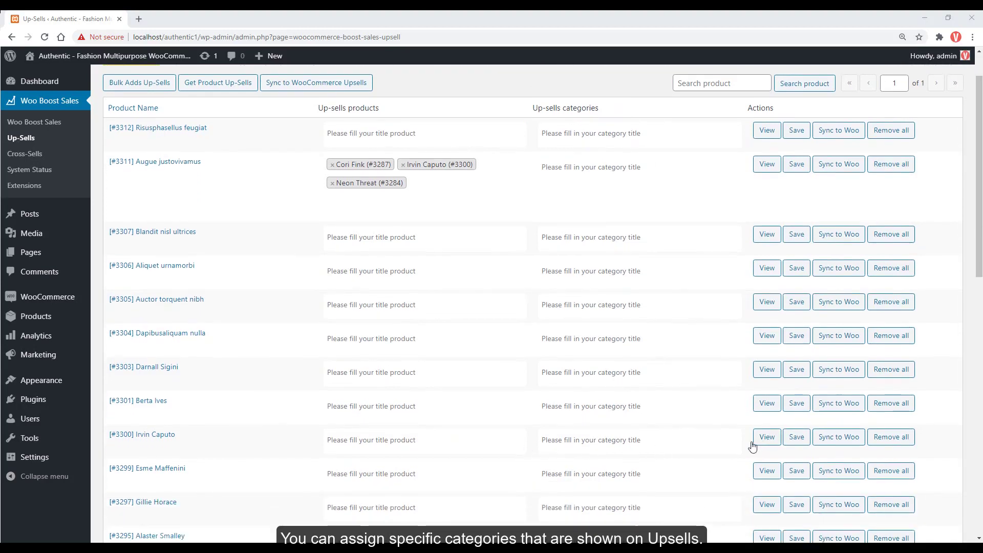
{"action": "left_click", "coordinate": [714, 444]}
{"action": "type", "text": "wome"}
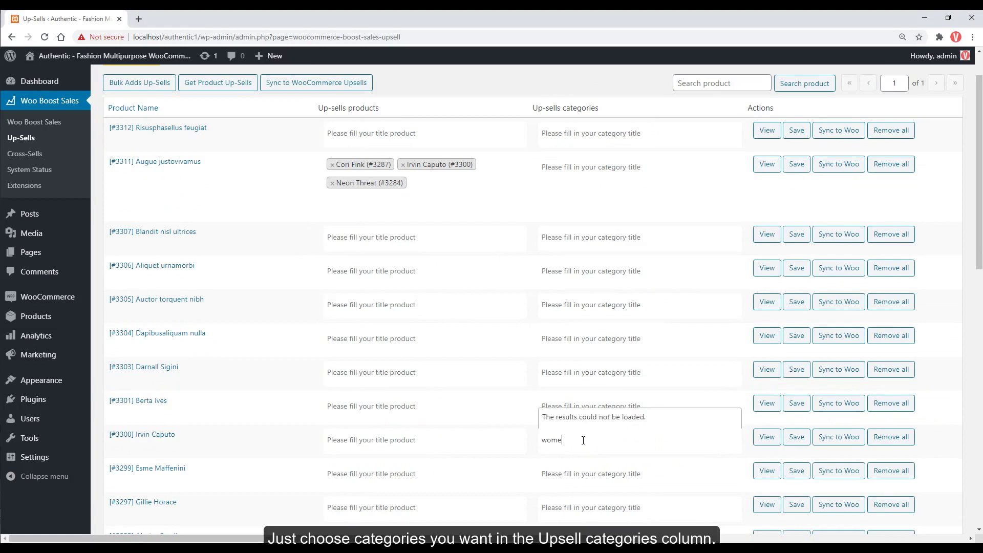
{"action": "type", "text": "n"}
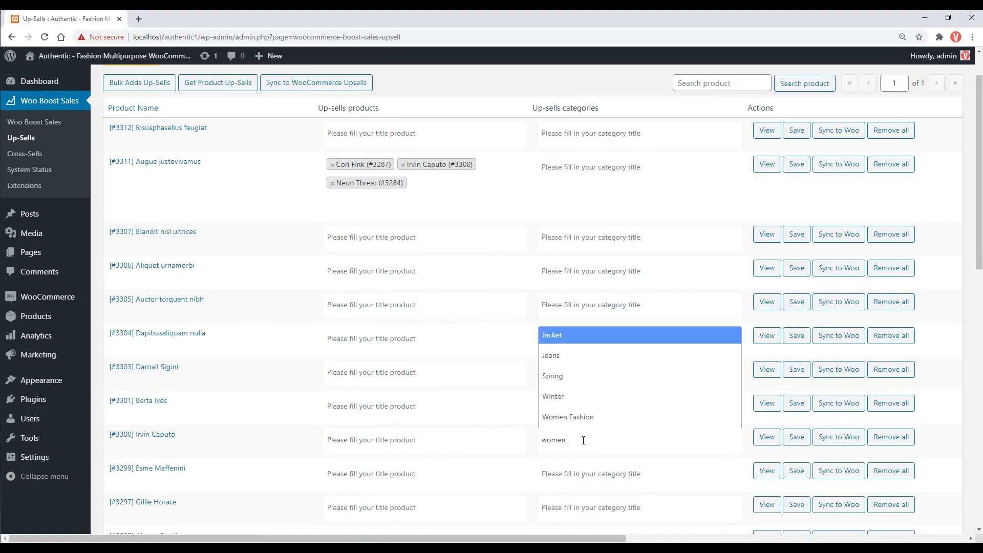
{"action": "left_click", "coordinate": [584, 417]}
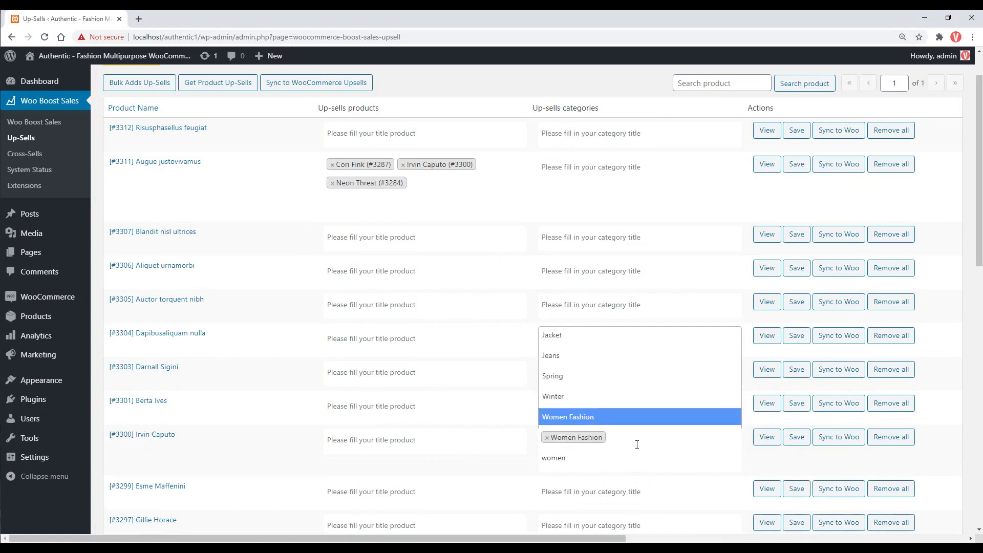
{"action": "left_click", "coordinate": [763, 468]}
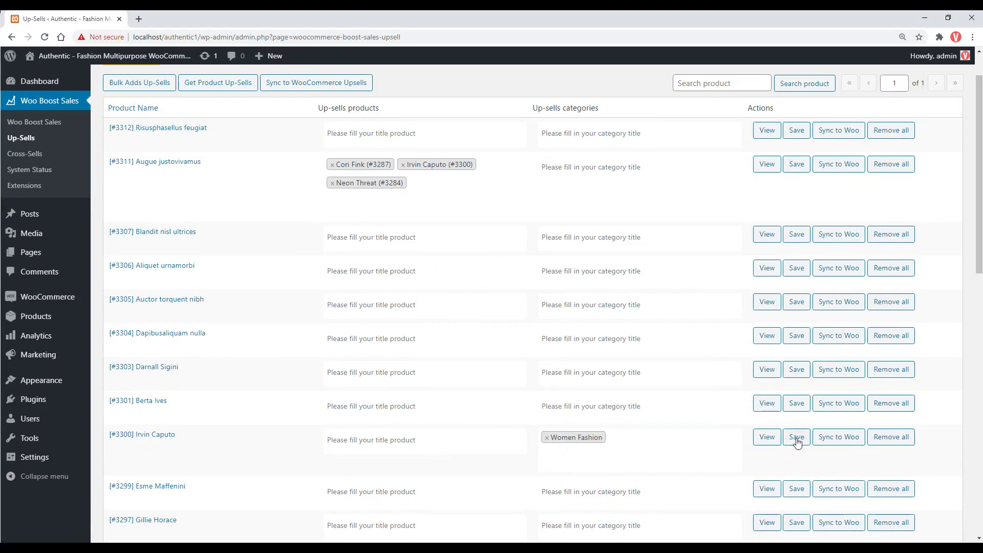
{"action": "left_click", "coordinate": [766, 440]}
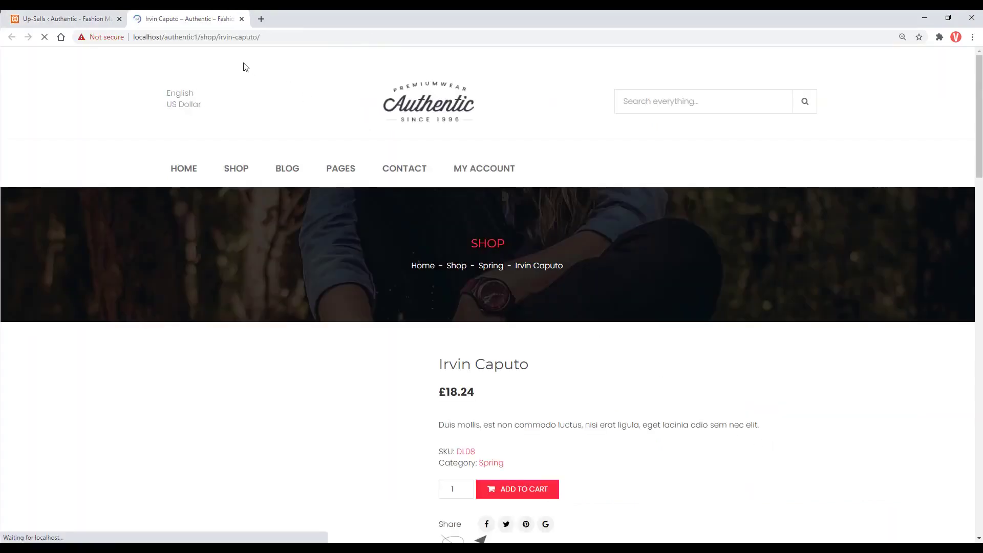
- Add Irvin Caputo to the cart and compare the popup with the Women Fashion products list
{"action": "scroll", "coordinate": [705, 465], "scroll_direction": "down", "scroll_amount": 3}
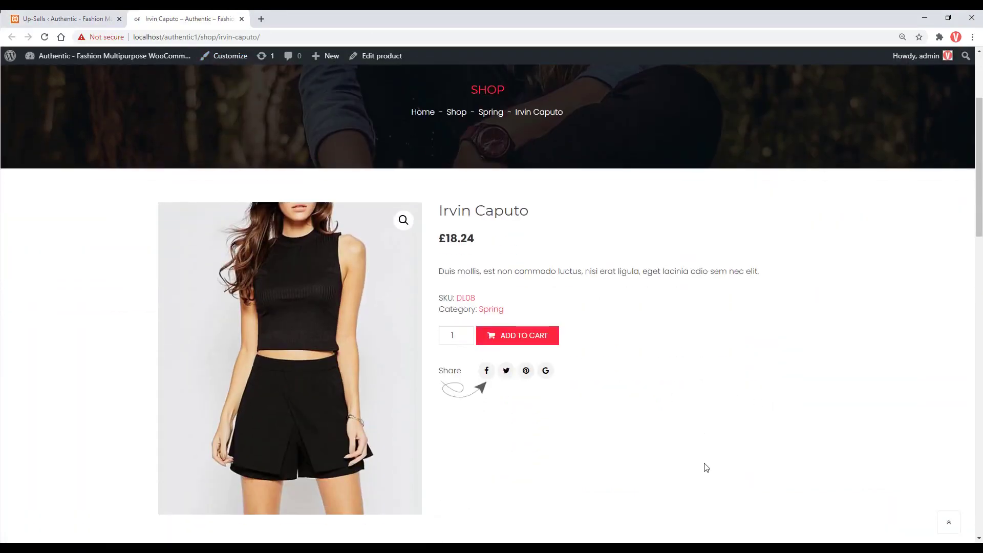
{"action": "left_click", "coordinate": [551, 348]}
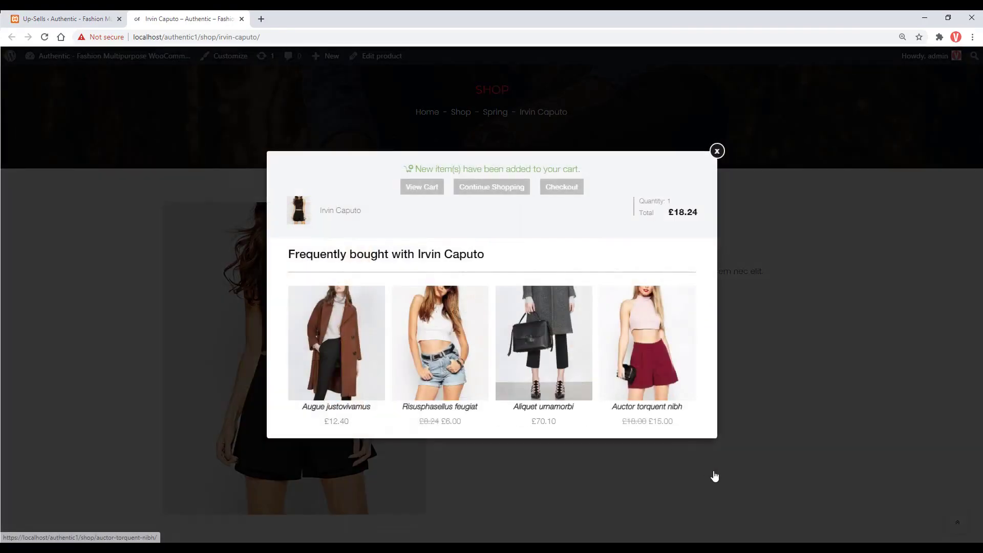
{"action": "left_click", "coordinate": [276, 18]}
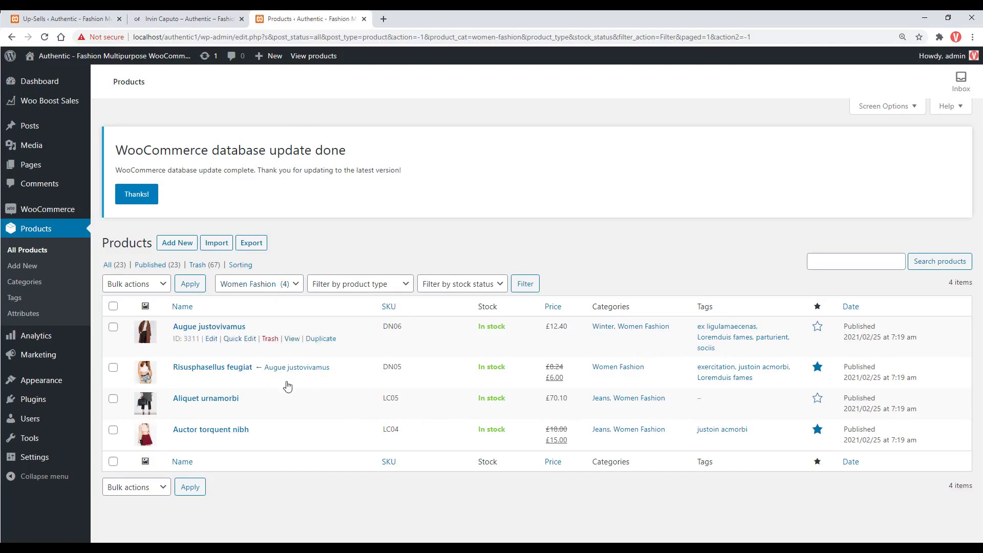
{"action": "left_click", "coordinate": [211, 15]}
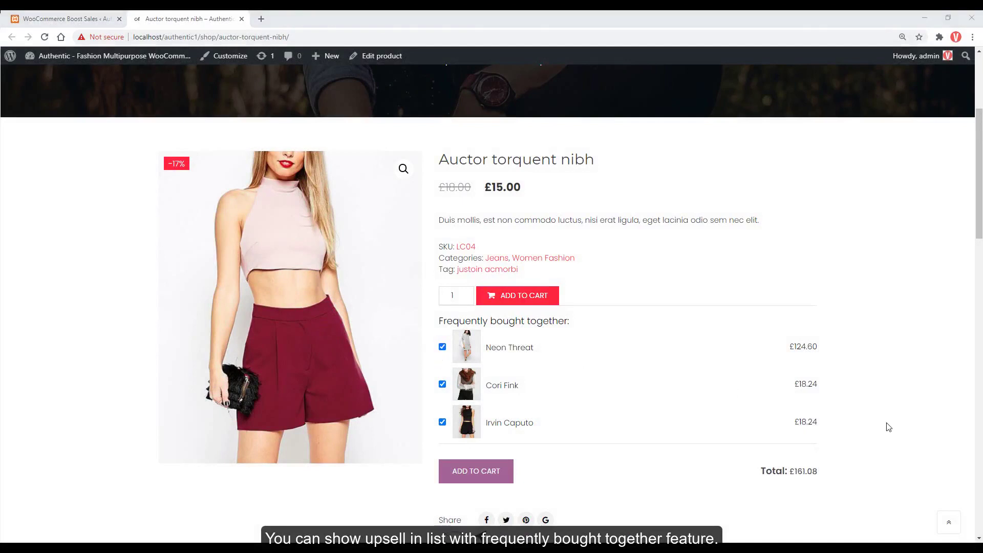
- Untick Neon Threat and Cori Fink so only Irvin Caputo is added to the cart for £18.24
{"action": "left_click", "coordinate": [442, 347]}
{"action": "left_click", "coordinate": [442, 384]}
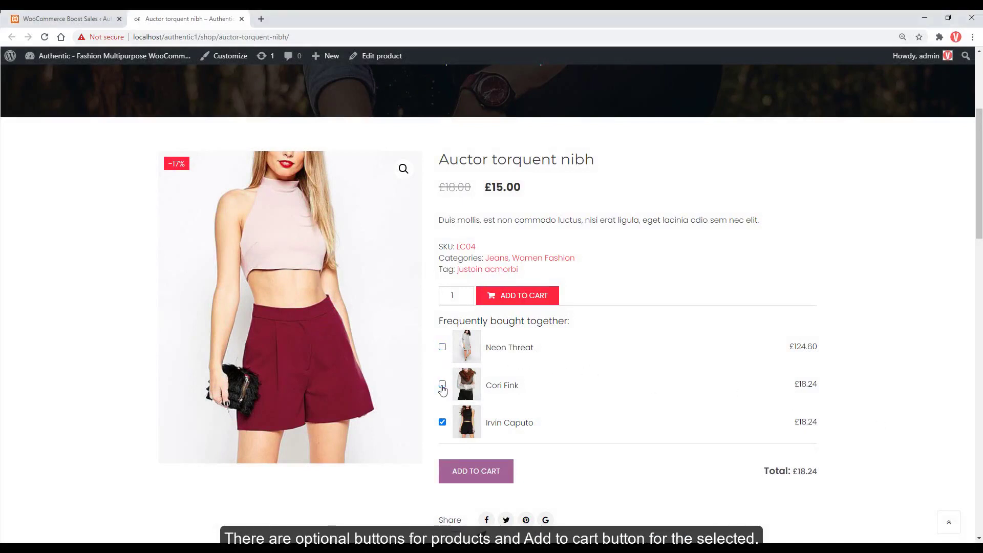
{"action": "left_click", "coordinate": [469, 471]}
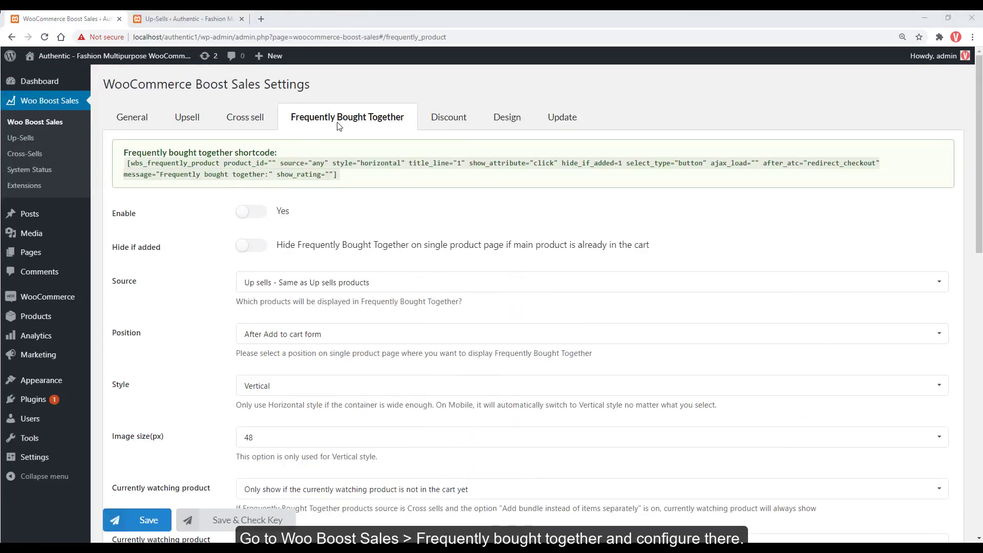
{"action": "scroll", "coordinate": [261, 163], "scroll_direction": "down", "scroll_amount": 1}
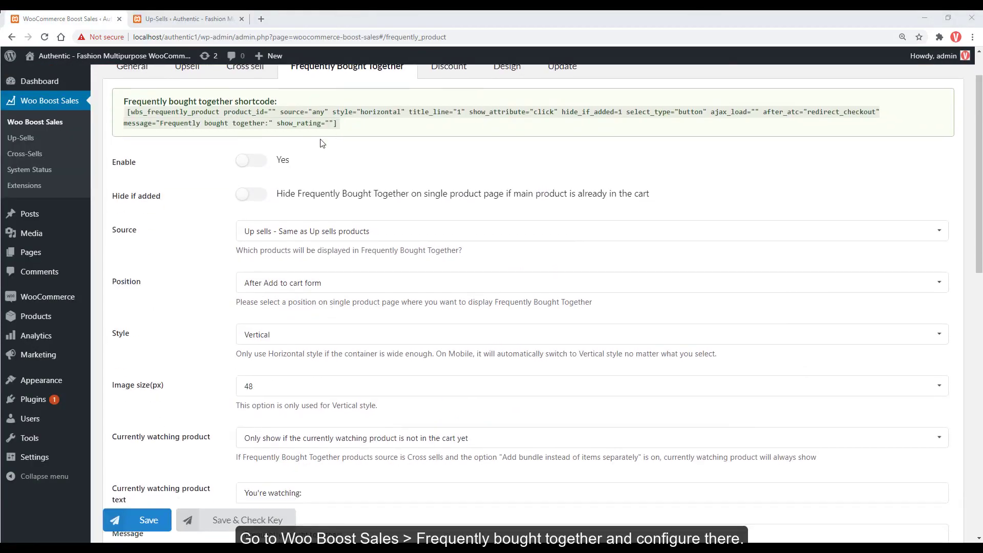
- Enable Frequently Bought Together, keeping up-sells as source and position after the add-to-cart form
{"action": "left_click", "coordinate": [259, 161]}
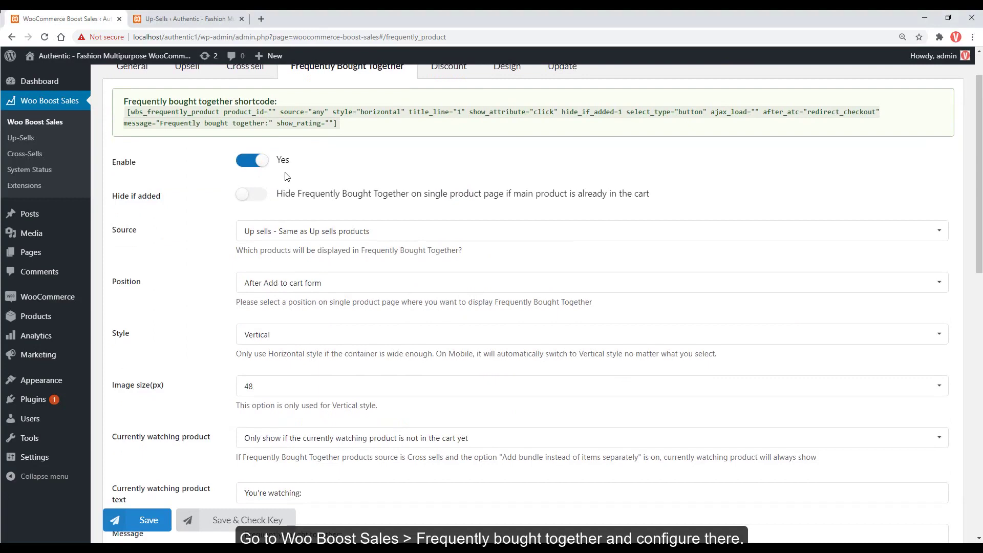
{"action": "left_click", "coordinate": [280, 230]}
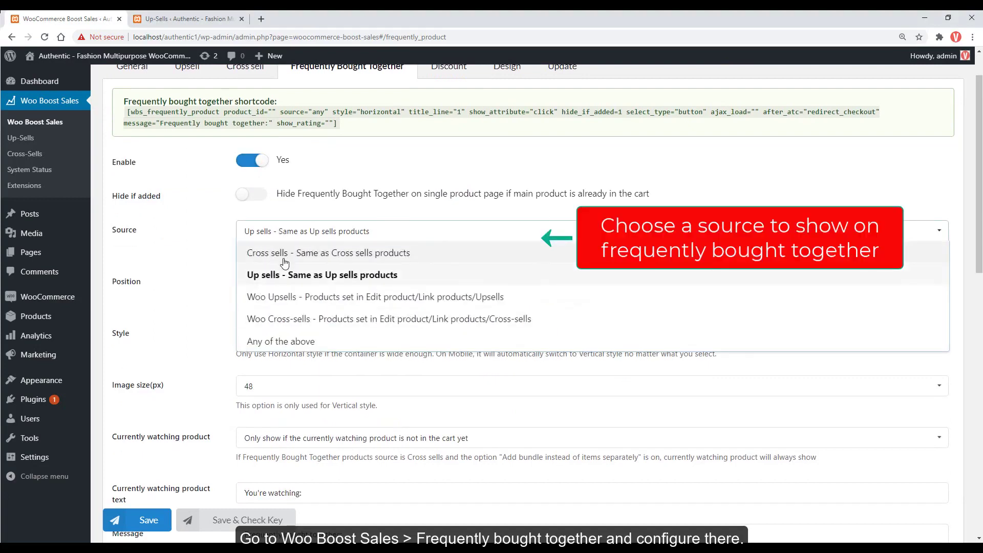
{"action": "left_click", "coordinate": [213, 308]}
{"action": "left_click", "coordinate": [274, 292]}
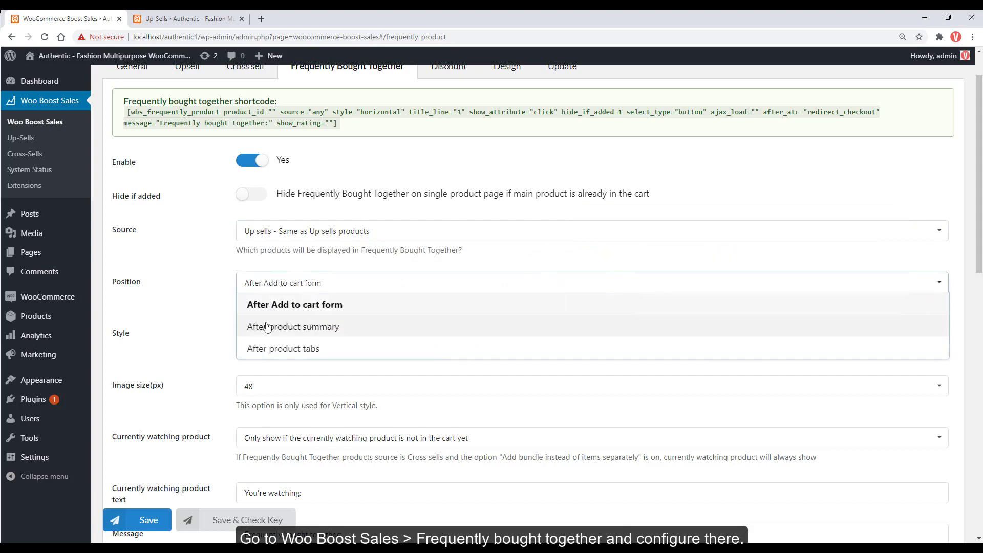
{"action": "left_click", "coordinate": [225, 318]}
- Set the bundle style to Horizontal and save the Frequently Bought Together settings
{"action": "left_click", "coordinate": [258, 339]}
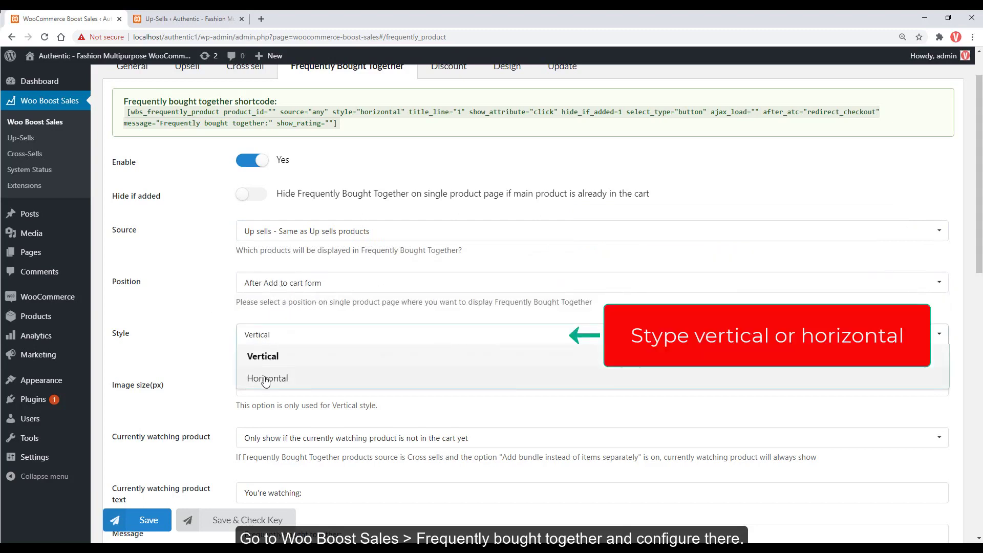
{"action": "left_click", "coordinate": [263, 377]}
{"action": "scroll", "coordinate": [174, 406], "scroll_direction": "down", "scroll_amount": 1}
{"action": "scroll", "coordinate": [174, 405], "scroll_direction": "down", "scroll_amount": 1}
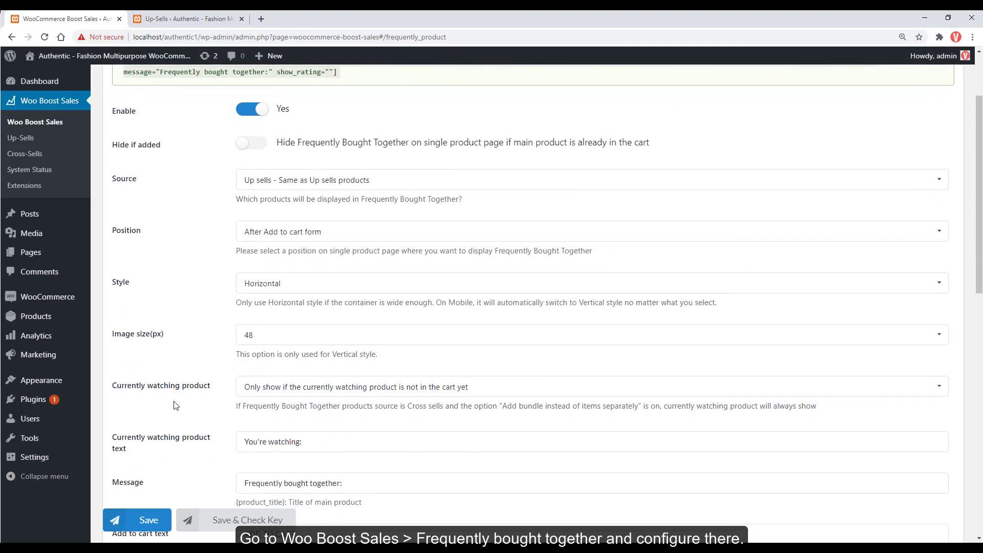
{"action": "scroll", "coordinate": [174, 406], "scroll_direction": "down", "scroll_amount": 5}
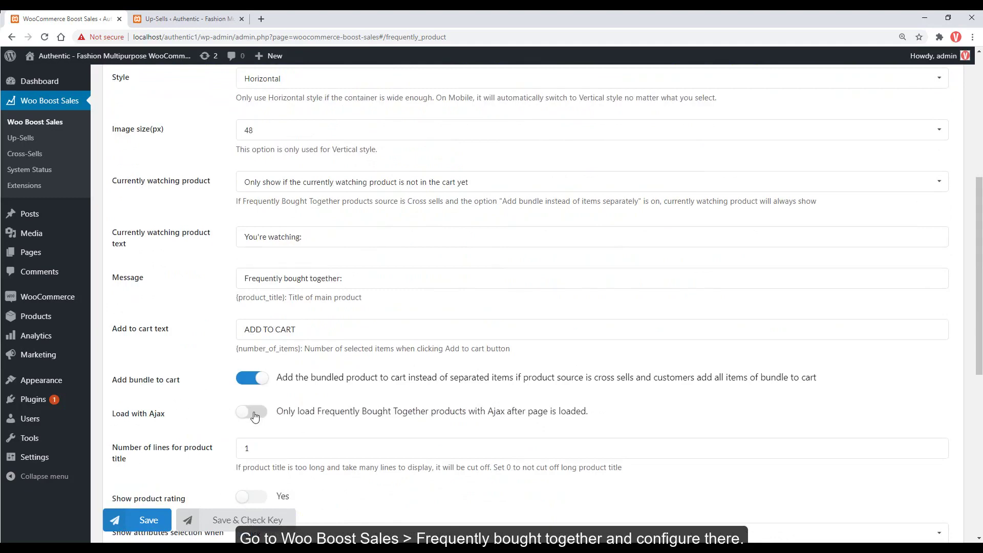
{"action": "scroll", "coordinate": [255, 417], "scroll_direction": "down", "scroll_amount": 2}
{"action": "scroll", "coordinate": [222, 455], "scroll_direction": "down", "scroll_amount": 2}
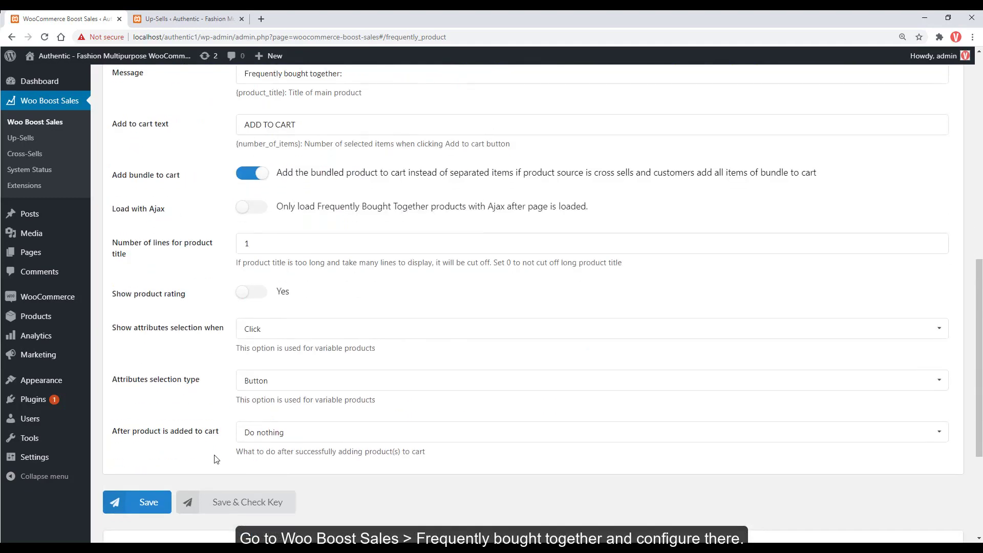
{"action": "left_click", "coordinate": [152, 507]}
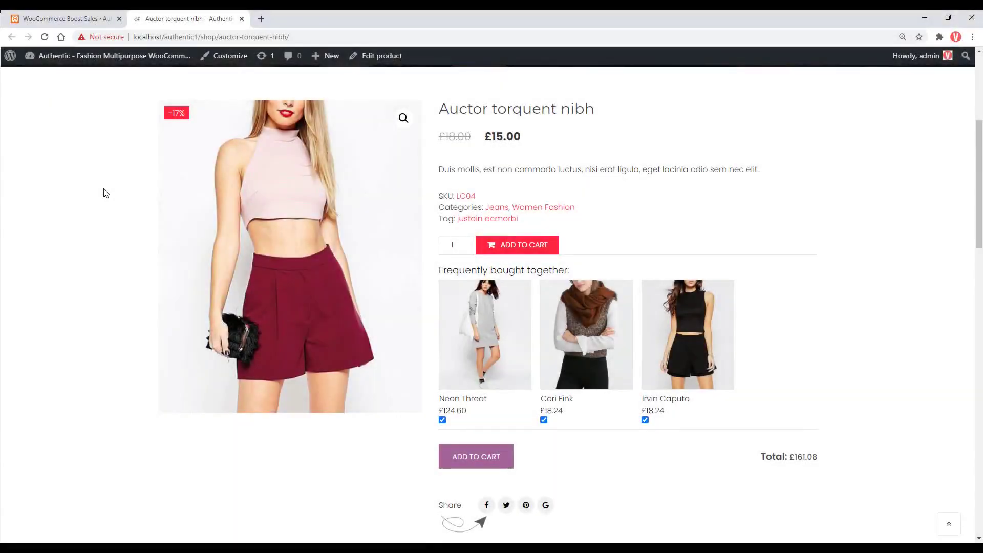
- Drop one product from the horizontal Frequently Bought Together bundle and add the other two to the cart for £142.84
{"action": "left_click", "coordinate": [544, 420]}
{"action": "left_click", "coordinate": [499, 452]}
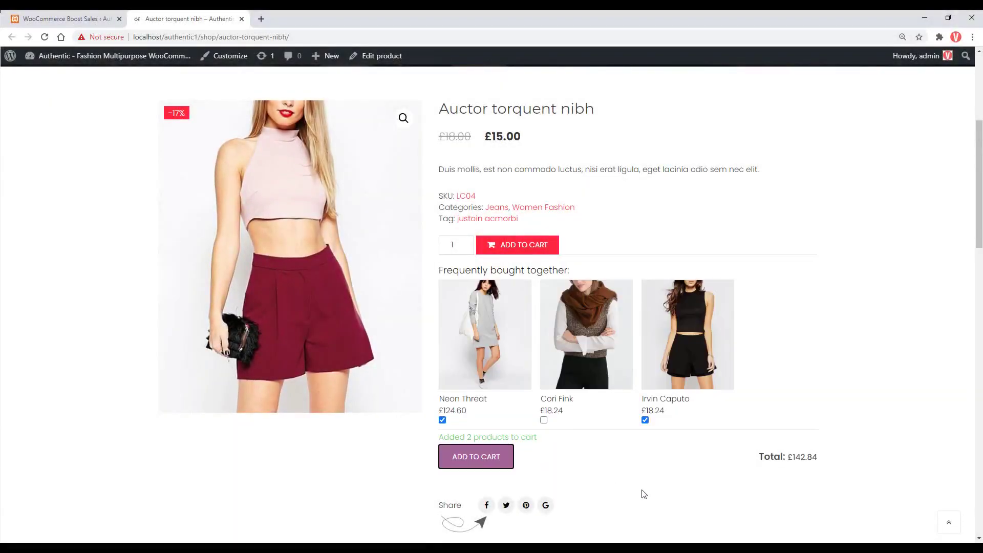